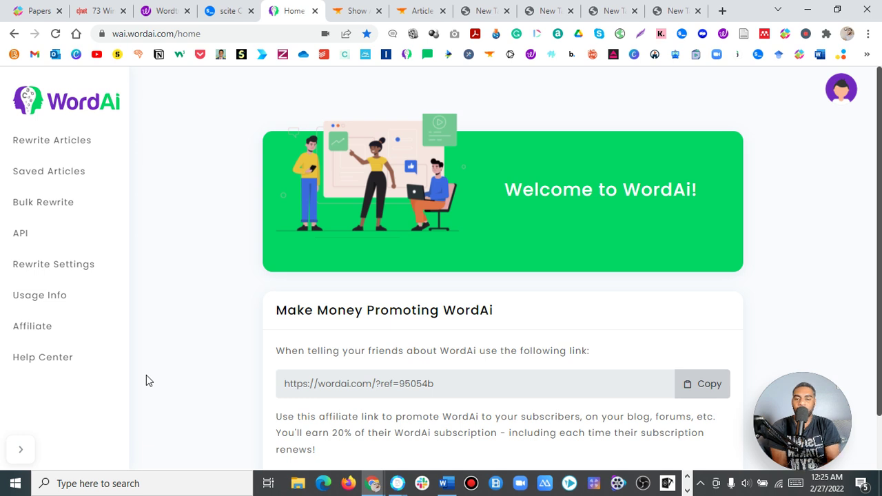
pyautogui.doubleClick(317, 311)
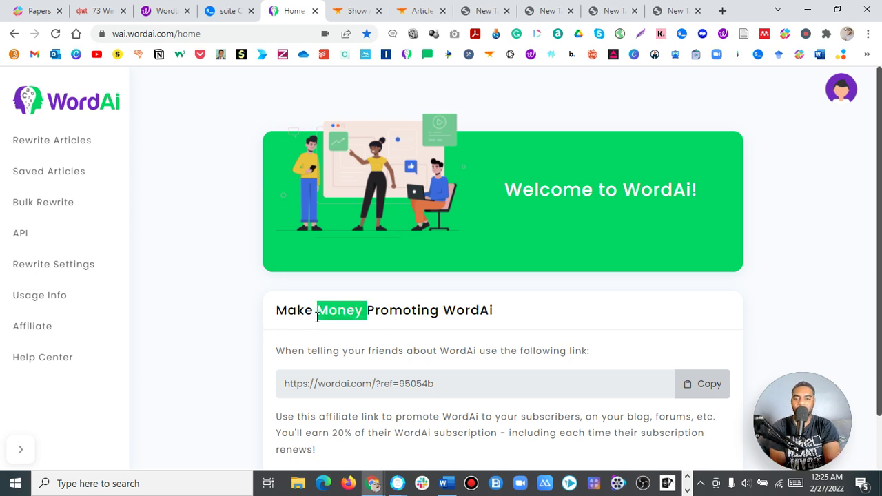
pyautogui.tripleClick(317, 311)
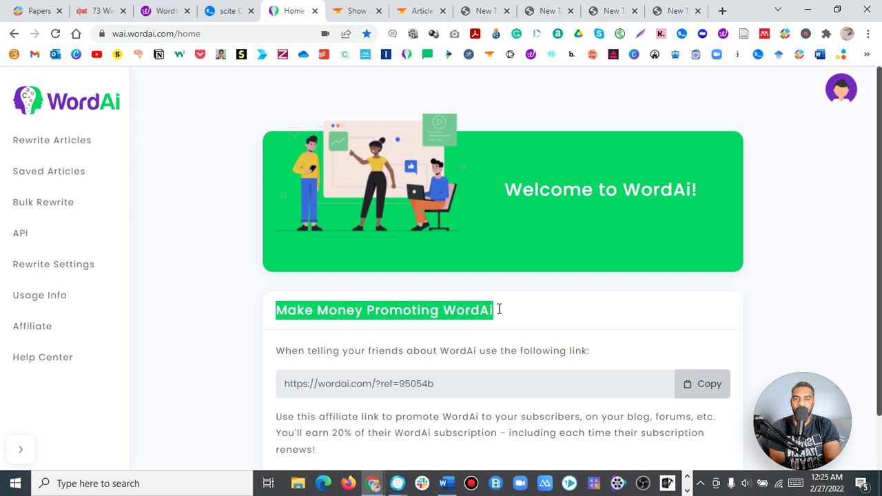
pyautogui.click(521, 319)
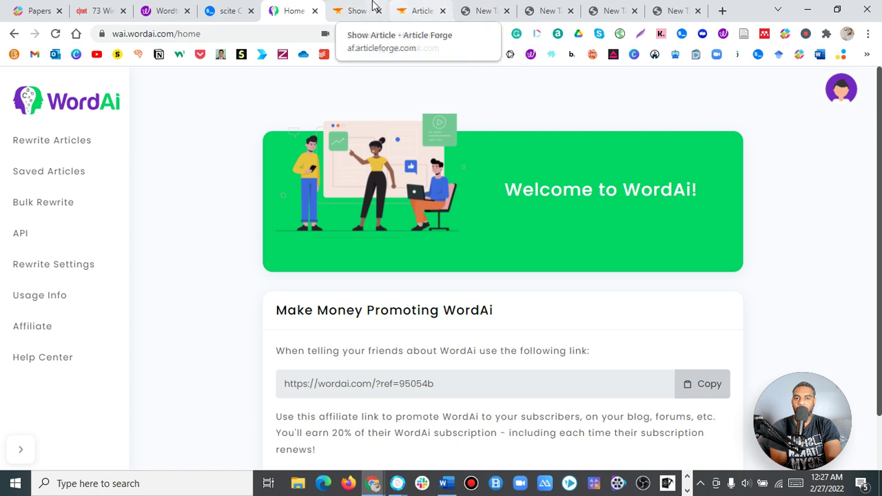
# Step: Switch to Article Forge and open the form for creating a new article
pyautogui.click(370, 7)
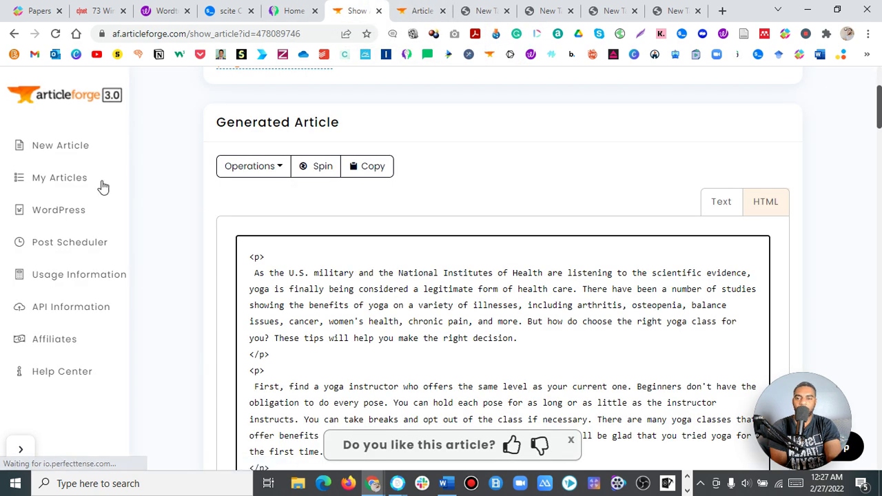
pyautogui.click(86, 181)
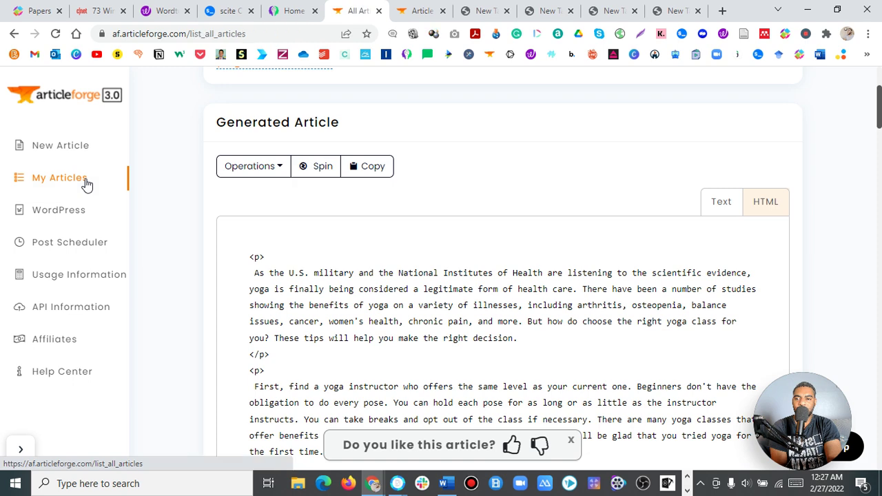
pyautogui.click(60, 153)
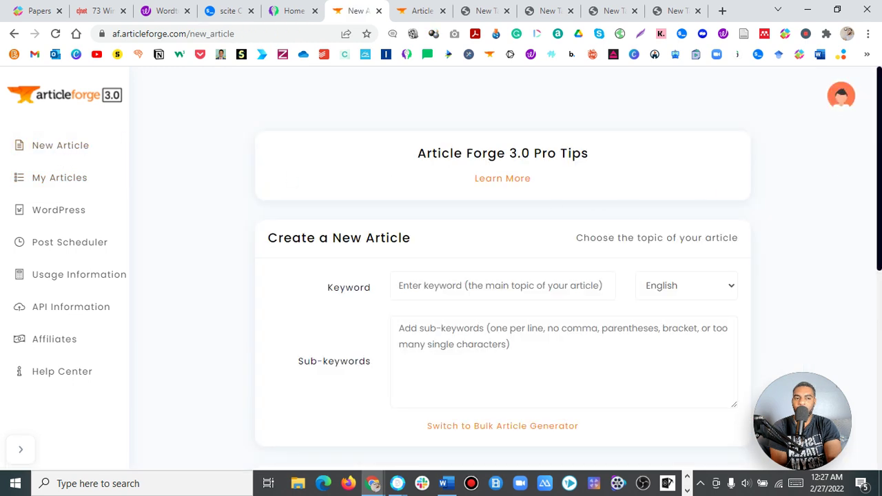
# Step: Turn on rewriting powered by WordAi in the new article's style options and look over its settings
pyautogui.scroll(-2, 876, 159)
pyautogui.scroll(-4, 877, 160)
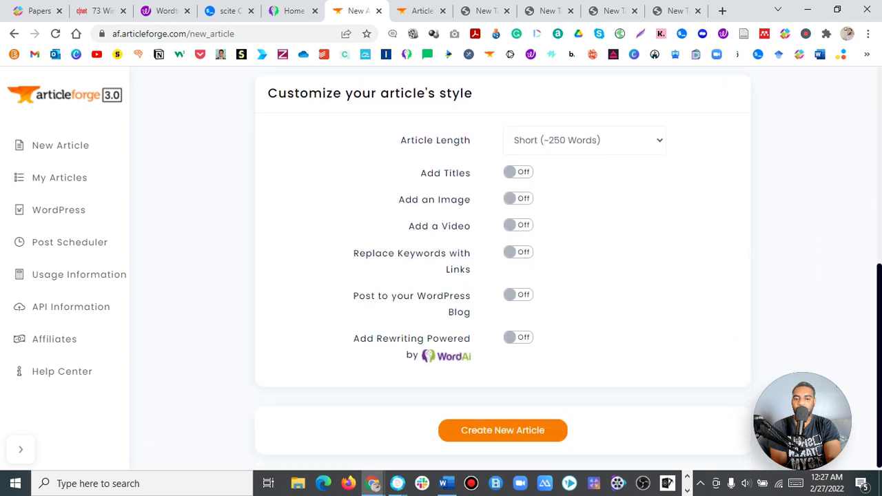
pyautogui.click(513, 338)
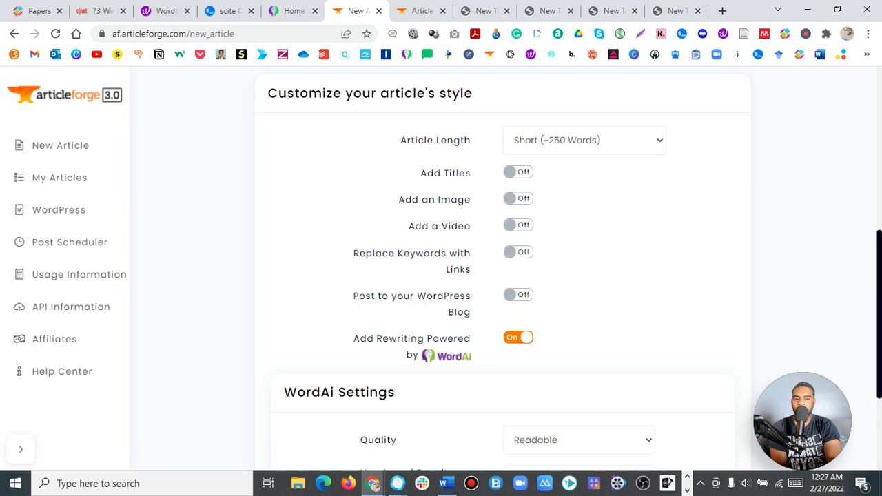
pyautogui.scroll(-3, 503, 276)
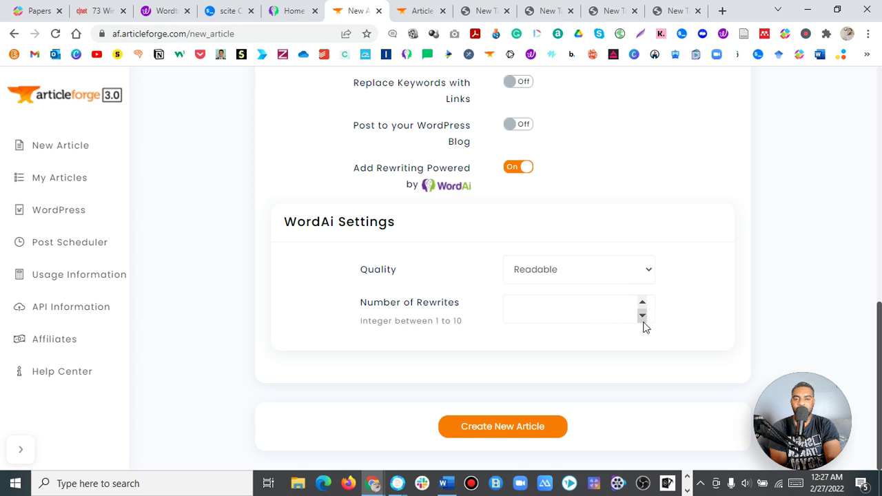
pyautogui.scroll(6, 644, 327)
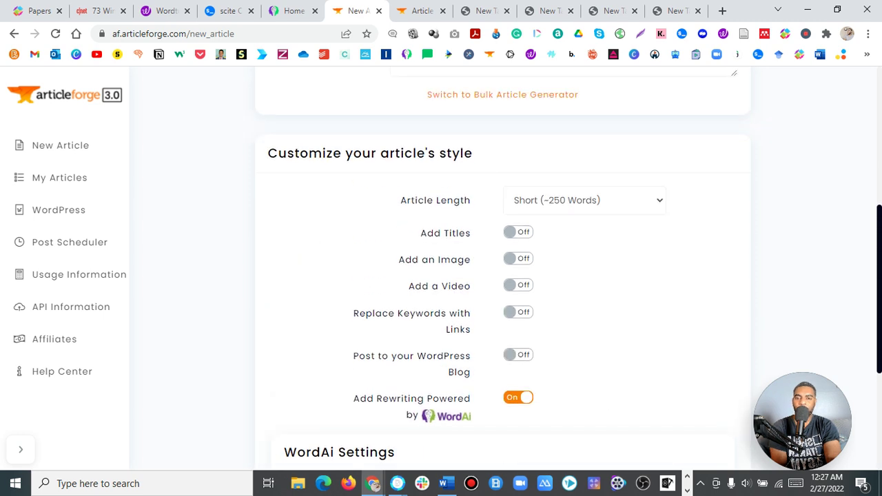
pyautogui.scroll(1, 406, 236)
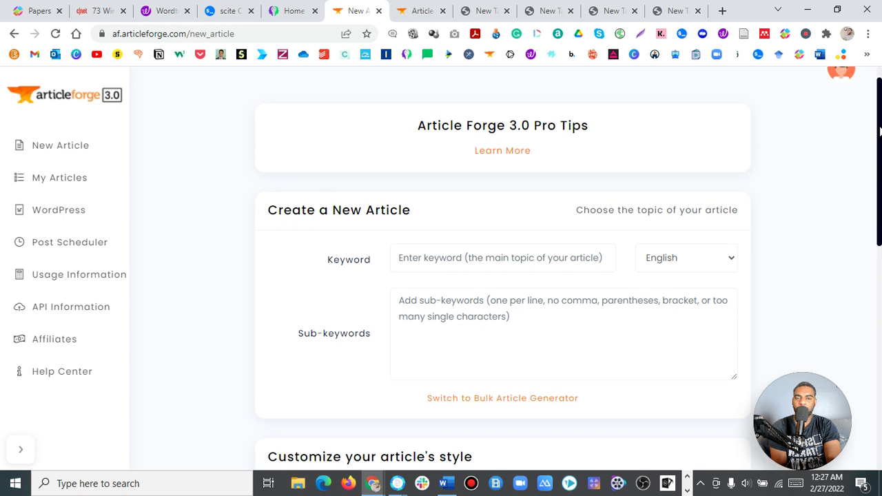
# Step: Switch back to WordAi and open the page for rewriting articles
pyautogui.click(289, 8)
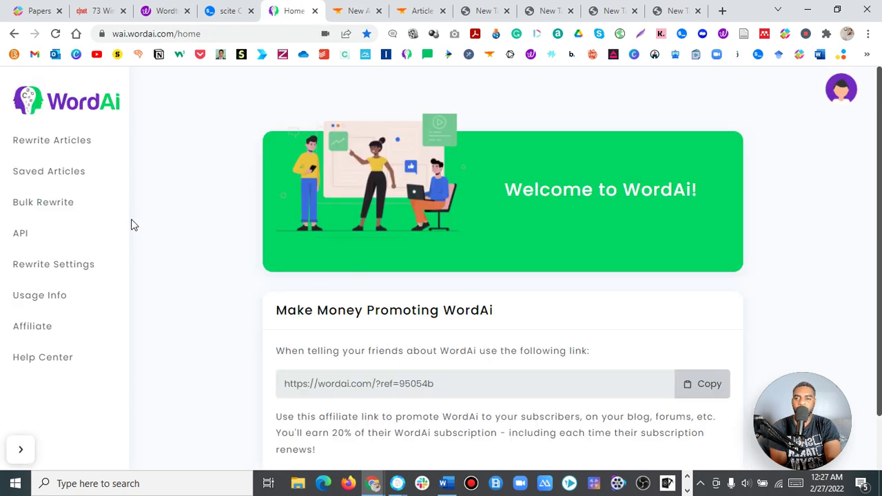
pyautogui.click(77, 150)
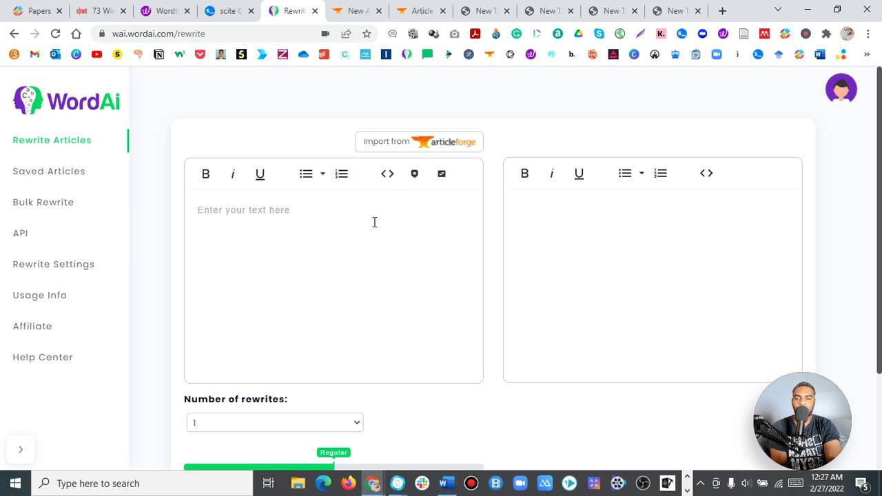
pyautogui.scroll(-1, 877, 206)
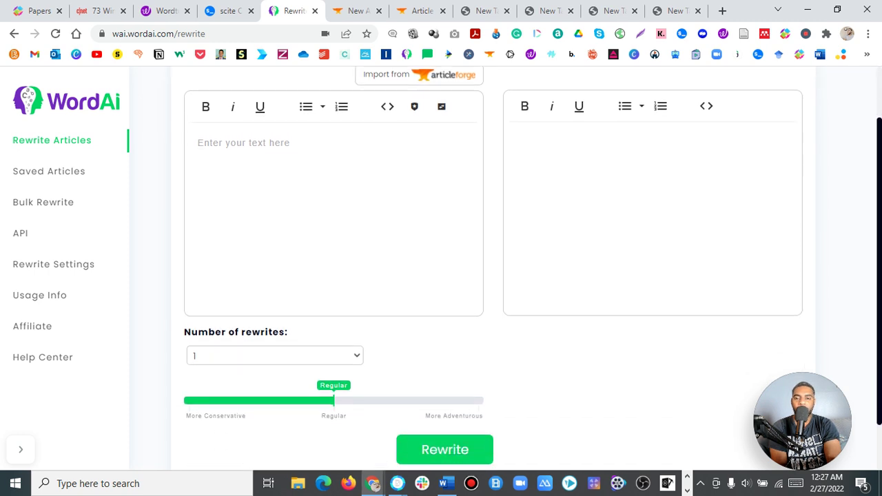
# Step: Set the number of rewrites to More than 4 and the rewriting level to More Adventurous
pyautogui.click(361, 354)
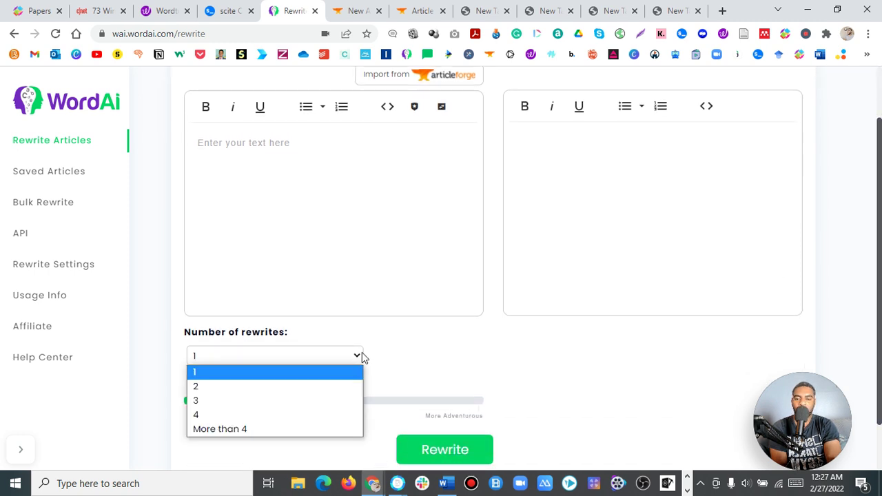
pyautogui.click(308, 429)
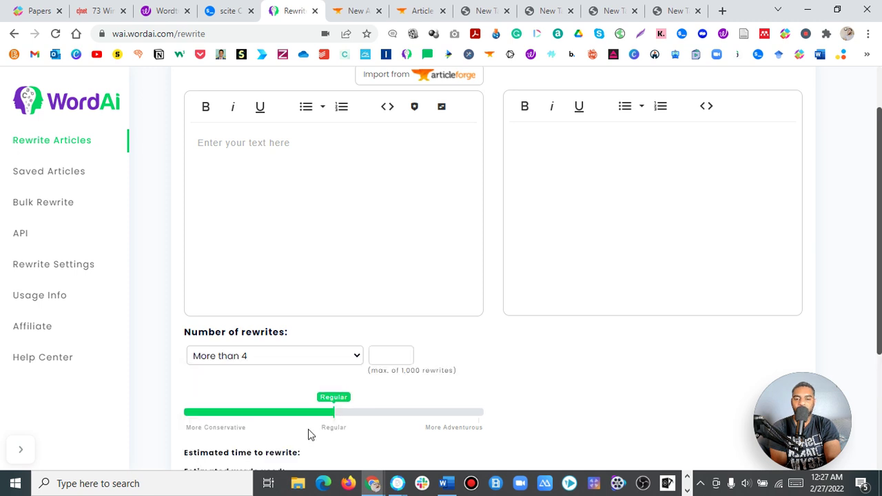
pyautogui.tripleClick(428, 373)
pyautogui.click(491, 362)
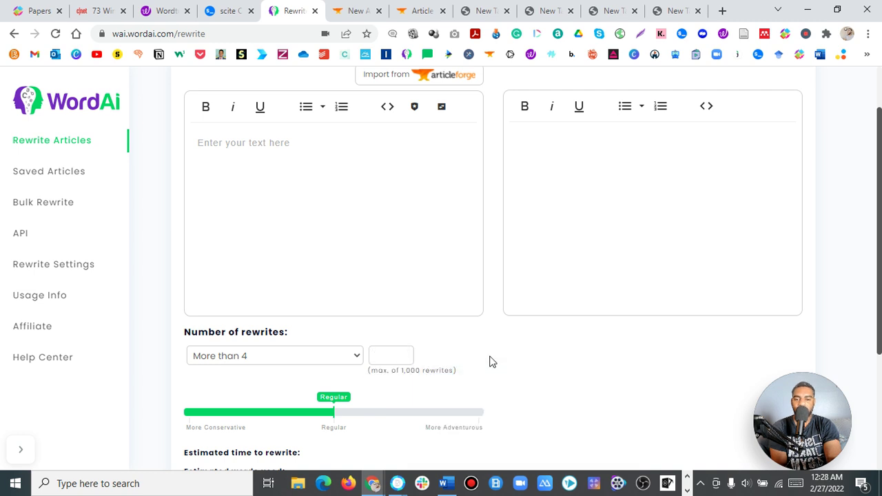
pyautogui.scroll(-2, 491, 361)
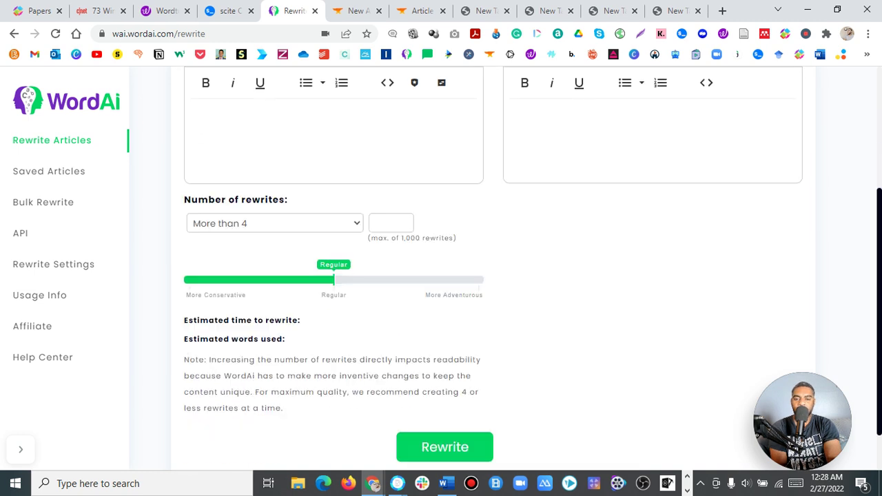
pyautogui.click(465, 283)
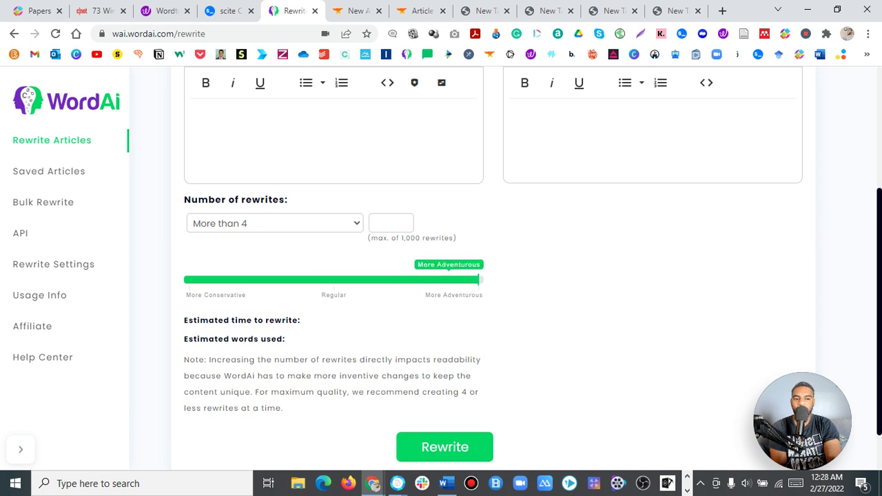
pyautogui.scroll(3, 878, 199)
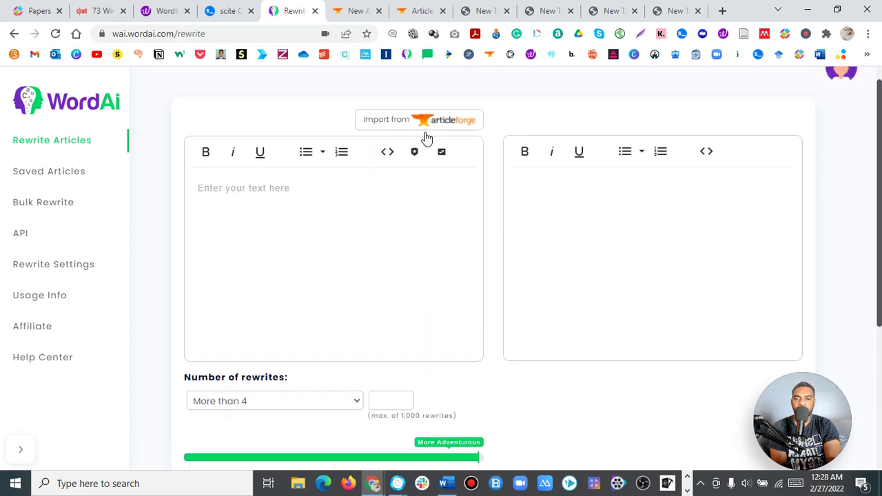
# Step: Switch to Article Forge, open the saved article yoga.1645855971 and look through its text
pyautogui.click(344, 8)
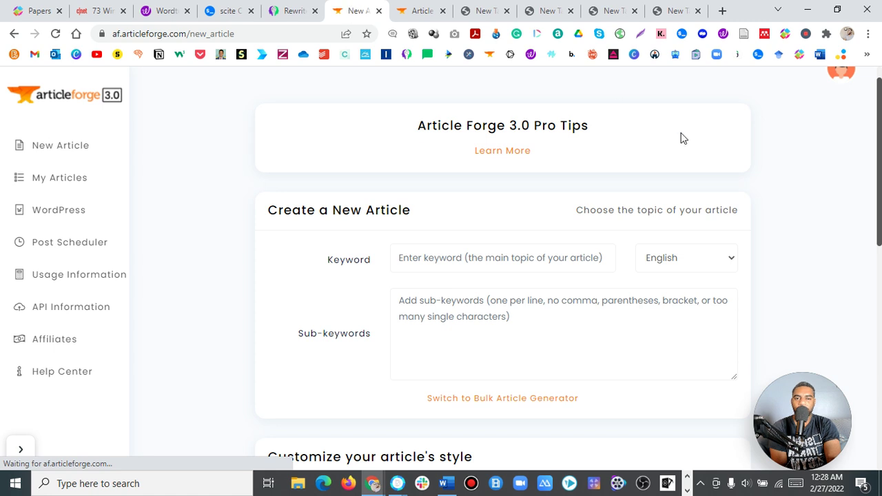
pyautogui.scroll(-1, 351, 235)
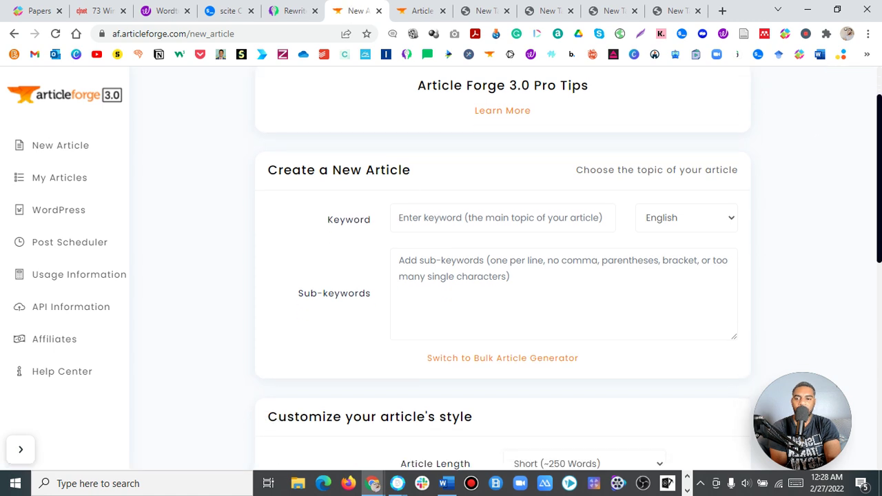
pyautogui.click(82, 181)
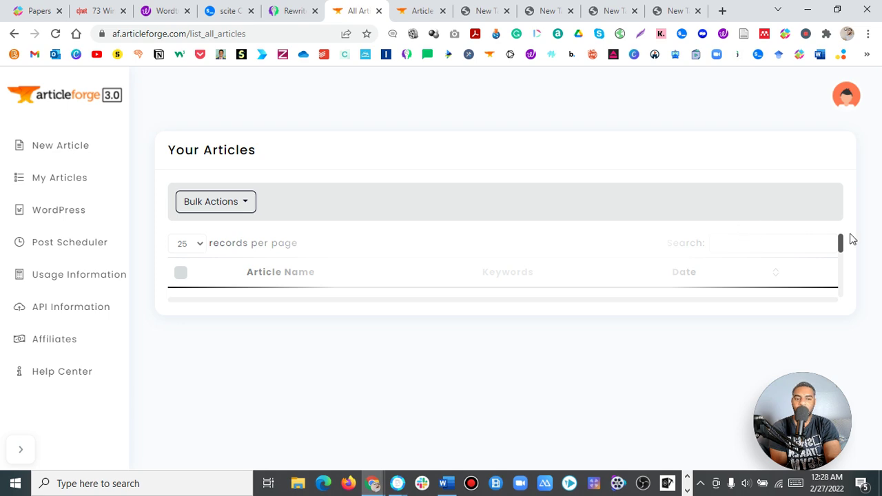
pyautogui.scroll(-1, 841, 238)
pyautogui.scroll(-3, 861, 204)
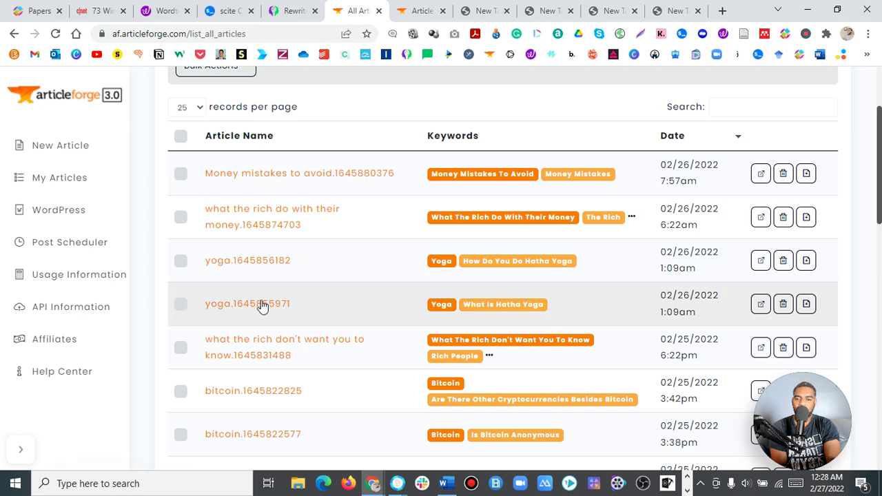
pyautogui.click(262, 307)
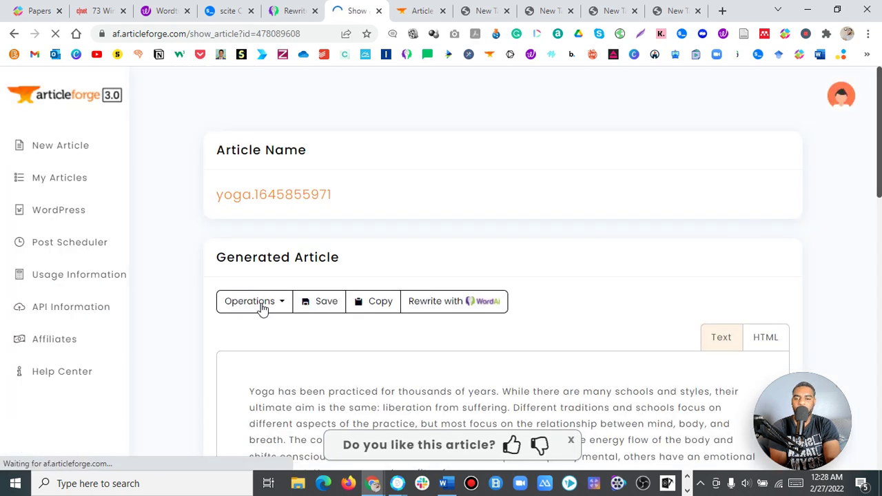
pyautogui.scroll(-1, 624, 232)
pyautogui.scroll(-4, 503, 276)
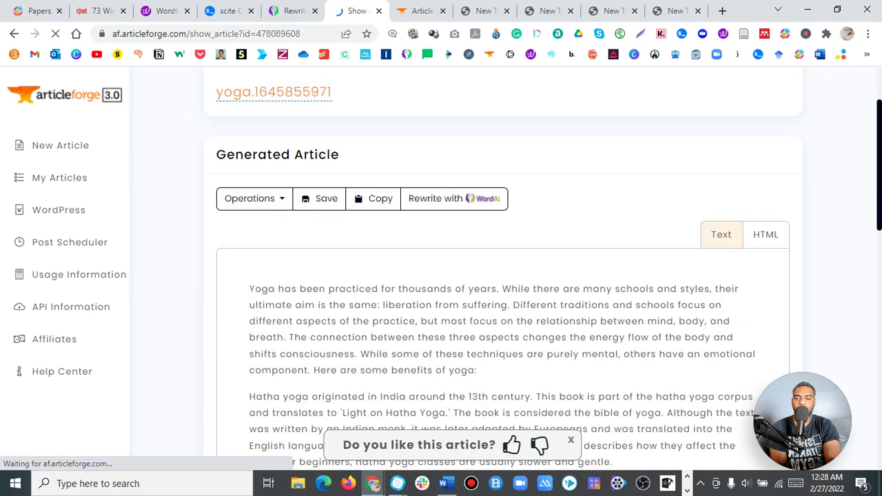
pyautogui.scroll(-9, 503, 275)
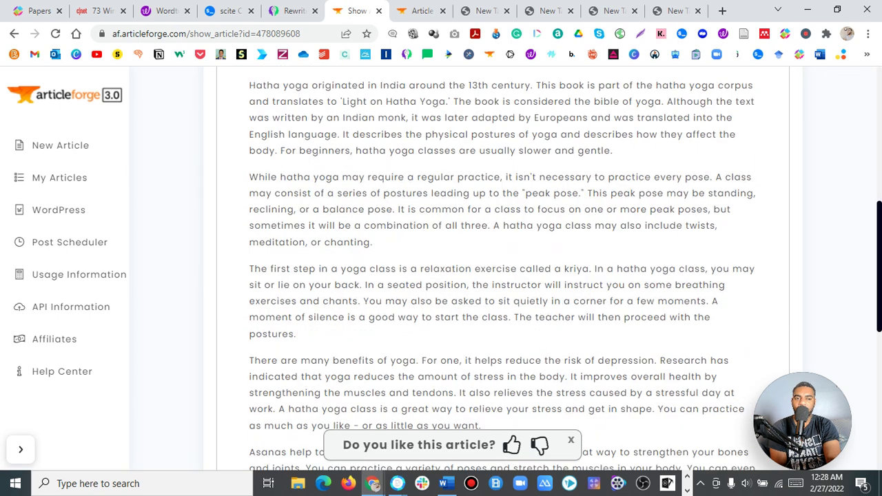
pyautogui.moveTo(879, 406); pyautogui.dragTo(880, 155)
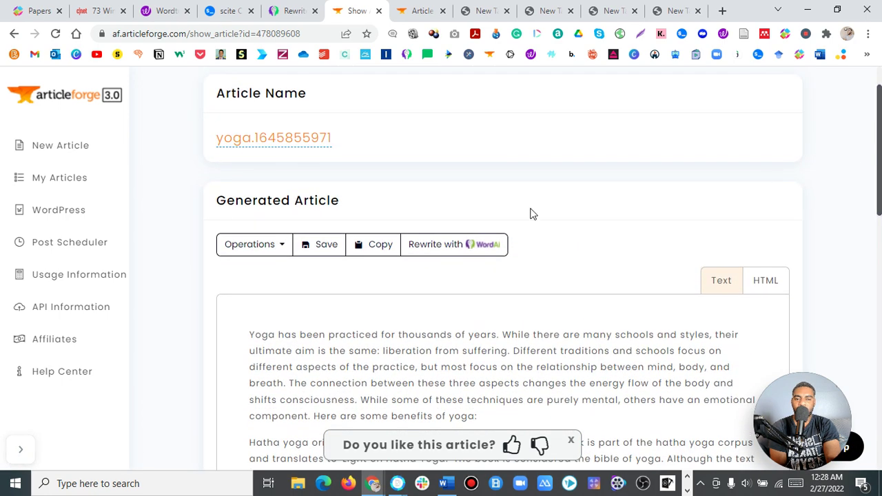
# Step: Rewrite the yoga article with WordAi using 2 rewrites, and update the article with the result
pyautogui.click(469, 248)
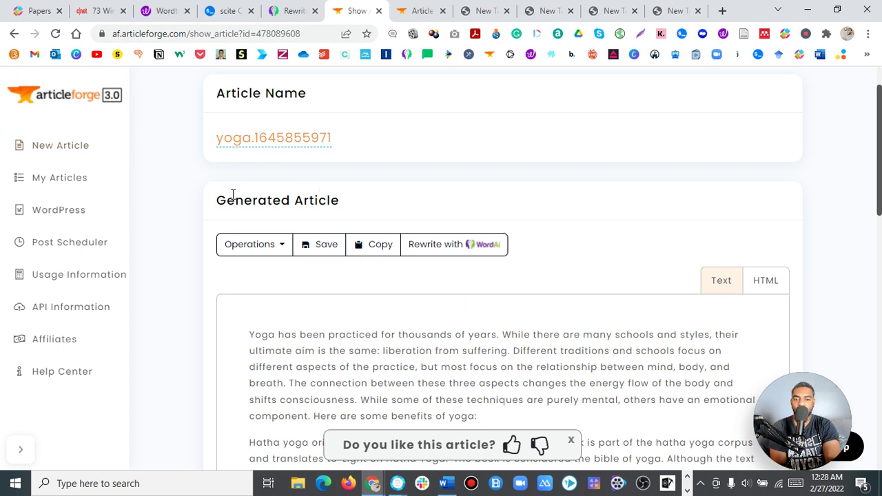
pyautogui.click(471, 244)
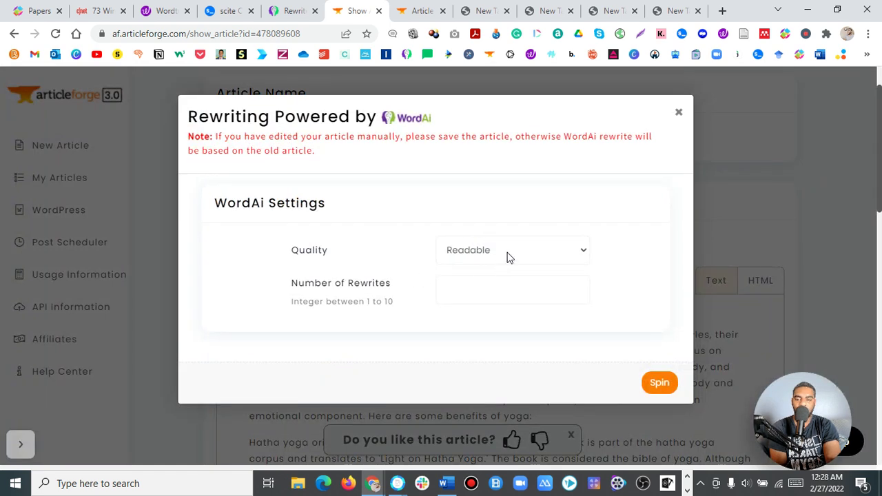
pyautogui.click(580, 292)
pyautogui.doubleClick(576, 283)
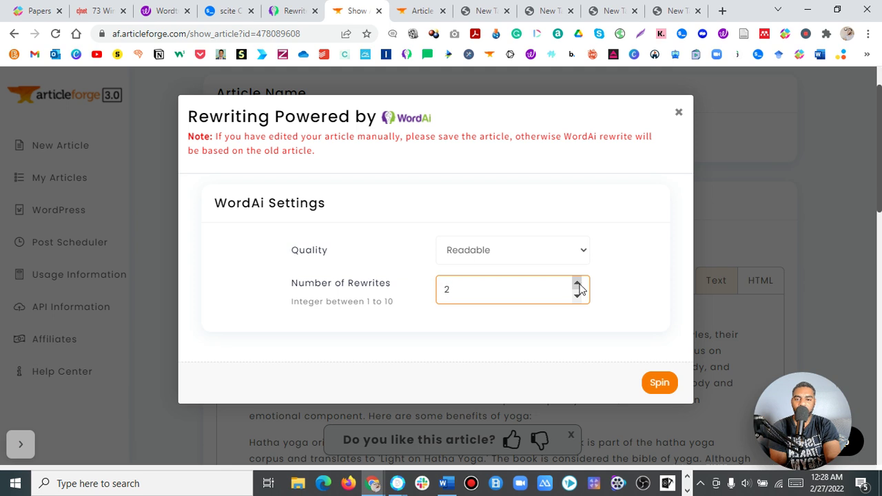
pyautogui.click(658, 383)
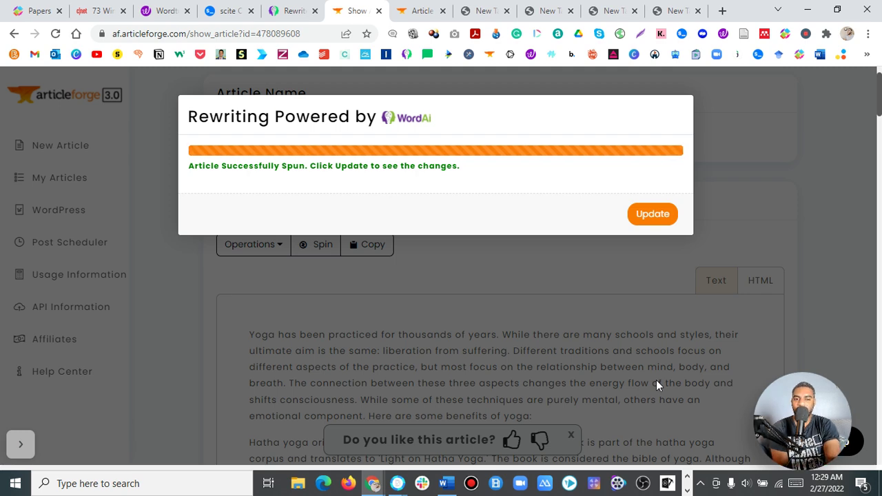
pyautogui.click(652, 214)
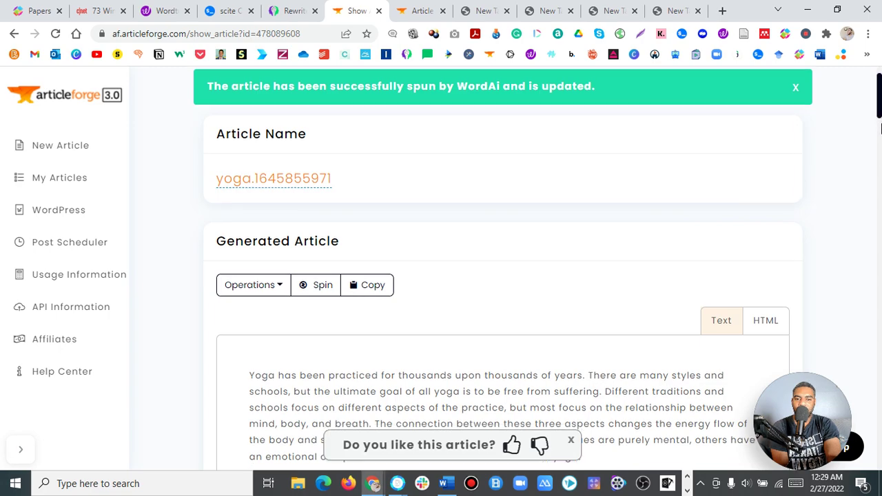
# Step: Spin the generated yoga article again to show another rewritten version
pyautogui.moveTo(880, 127)
pyautogui.mouseDown()
pyautogui.moveTo(880, 458)
pyautogui.moveTo(879, 111)
pyautogui.mouseUp()
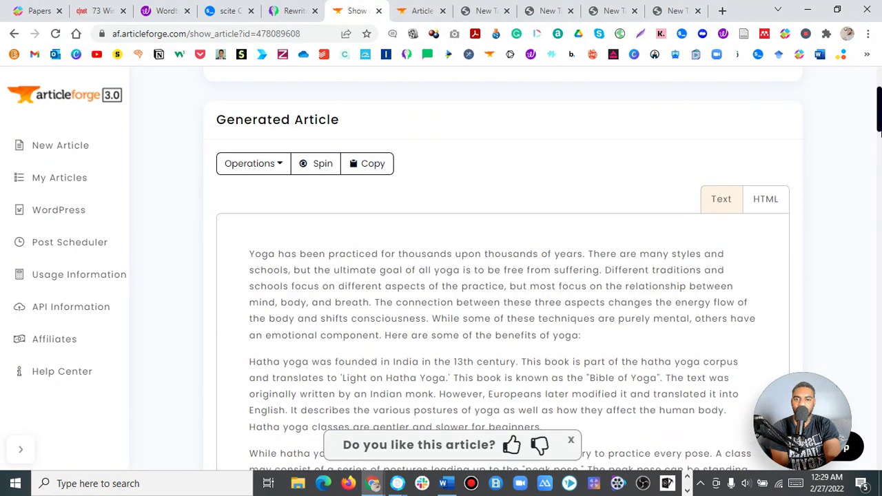
pyautogui.click(317, 169)
pyautogui.click(317, 169)
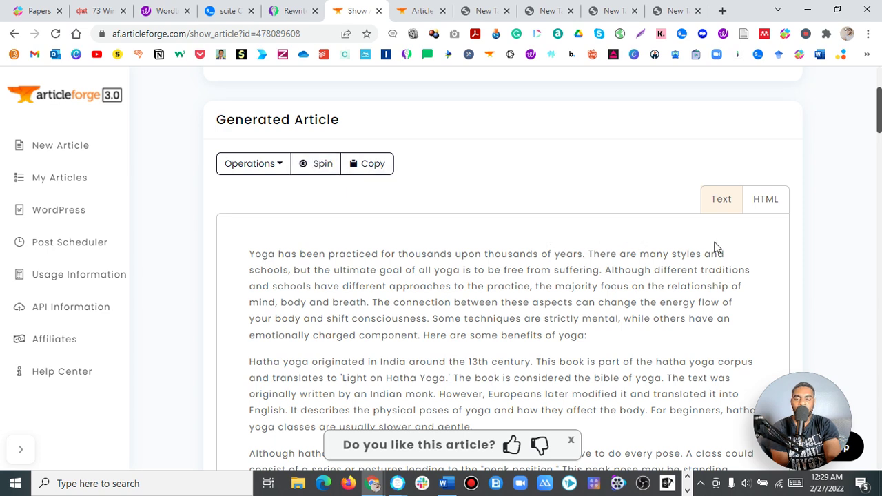
# Step: Show the generated yoga article as HTML, and look through the topic and style options for creating a new article
pyautogui.click(771, 206)
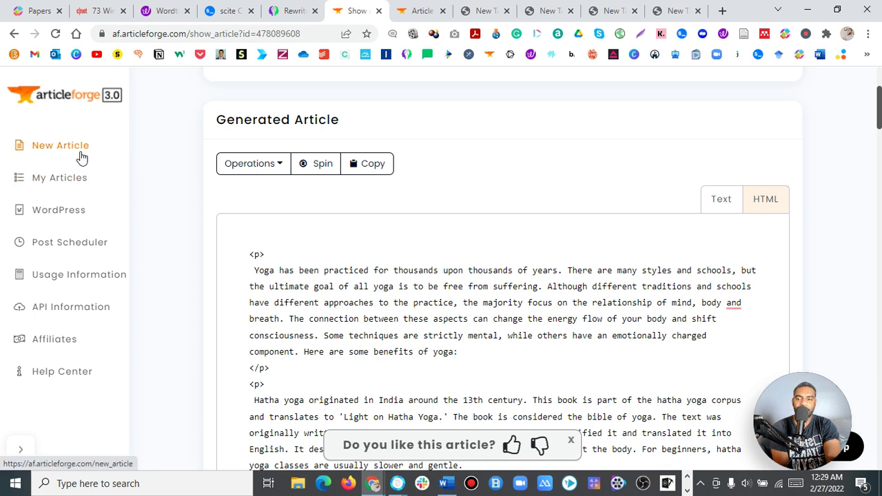
pyautogui.click(103, 157)
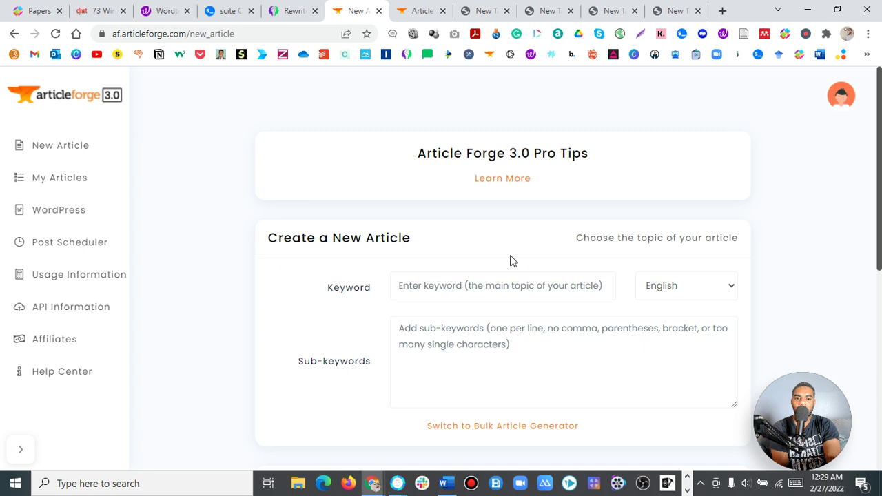
pyautogui.moveTo(879, 200); pyautogui.dragTo(878, 398)
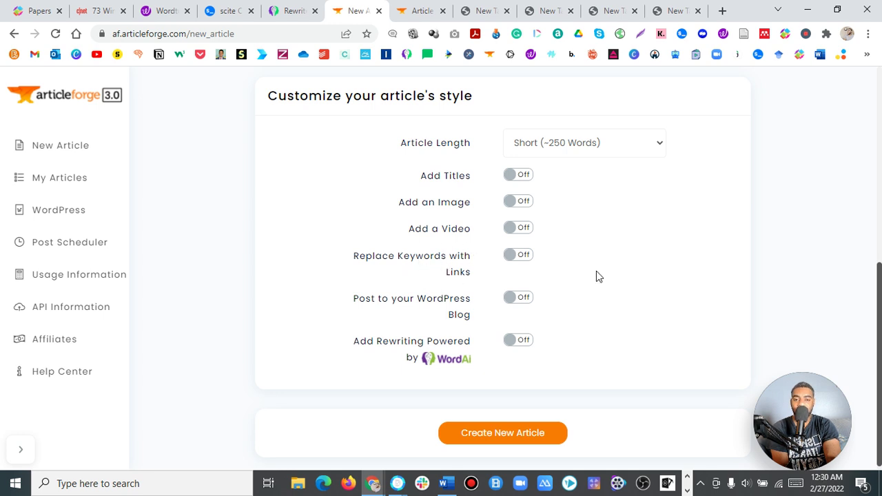
pyautogui.moveTo(878, 321); pyautogui.dragTo(879, 128)
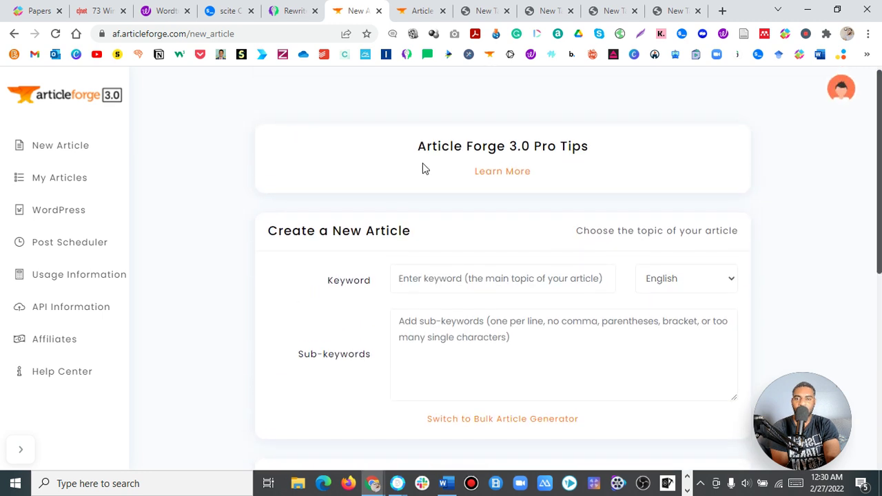
# Step: Check the WordAi rewrite page, and return to Article Forge to open the list of saved articles
pyautogui.click(291, 9)
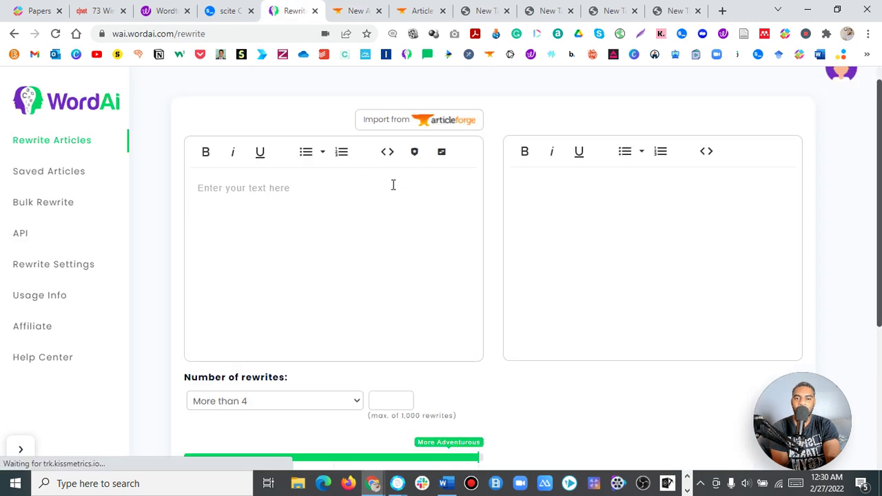
pyautogui.click(353, 8)
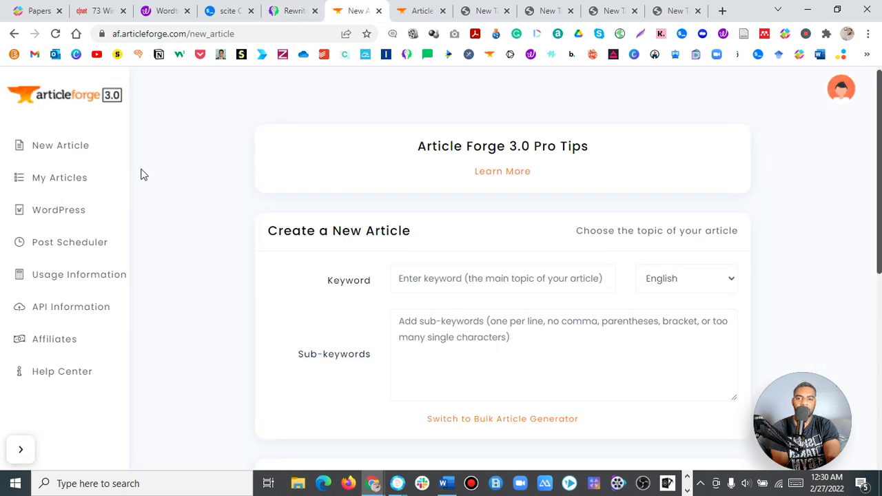
pyautogui.click(80, 175)
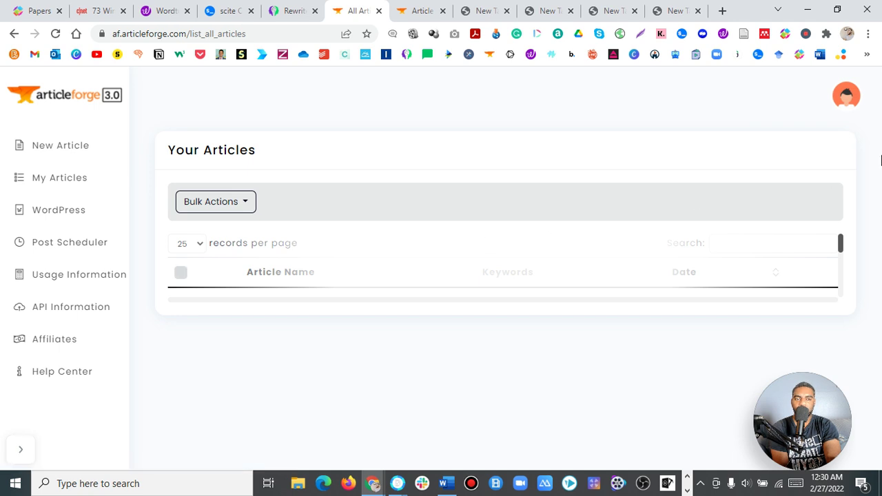
# Step: In WordAi, start a new article through the Article Forge import with keyword "money" and subkeyword "make money online"
pyautogui.click(283, 10)
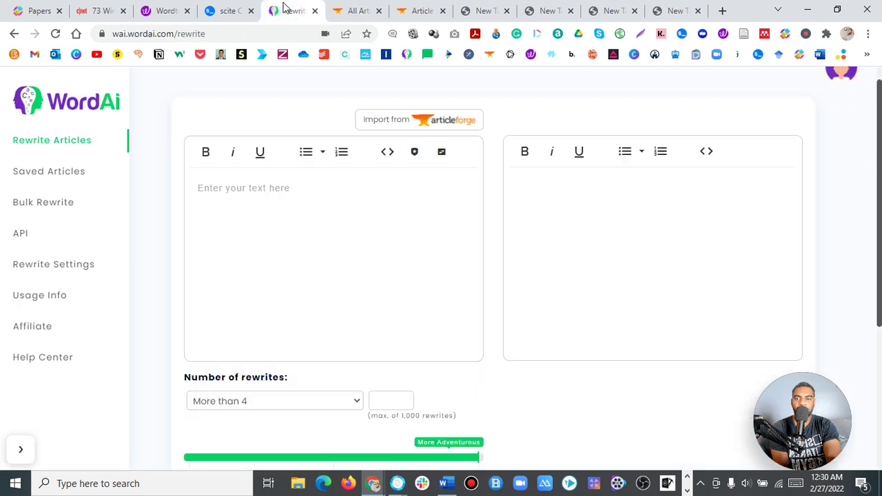
pyautogui.click(411, 122)
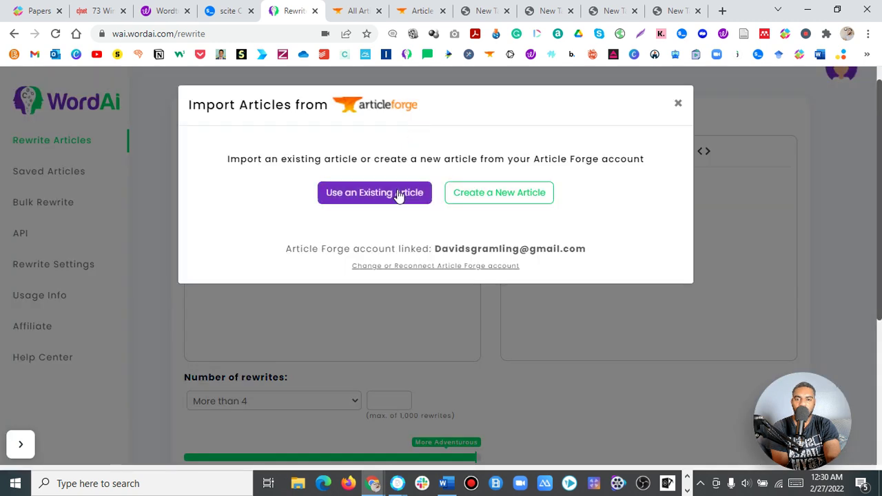
pyautogui.click(481, 195)
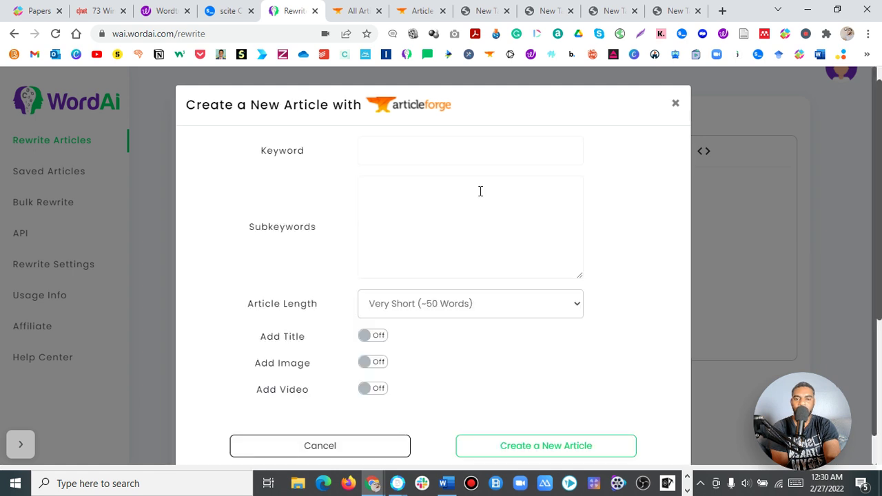
pyautogui.click(430, 156)
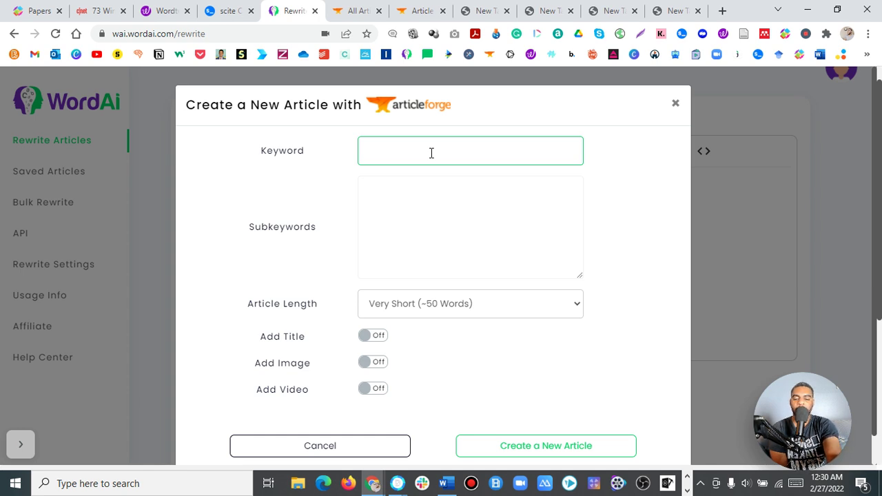
pyautogui.write('money')
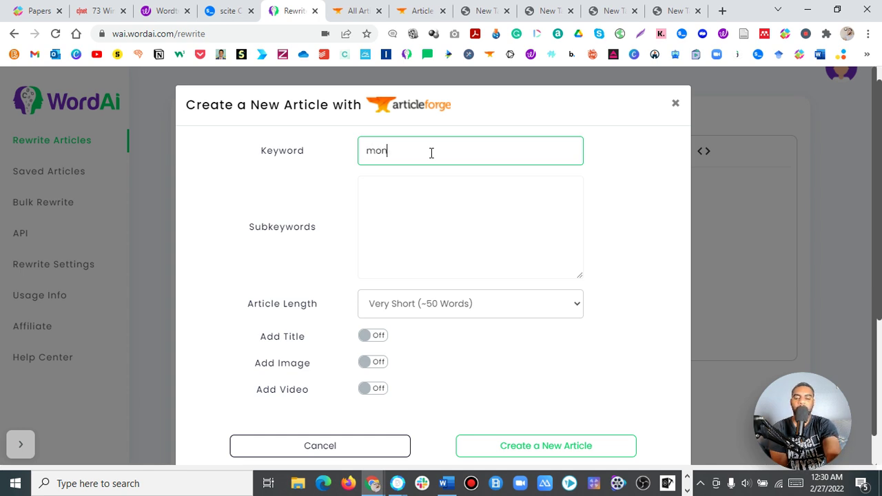
pyautogui.click(394, 219)
pyautogui.write('make mo')
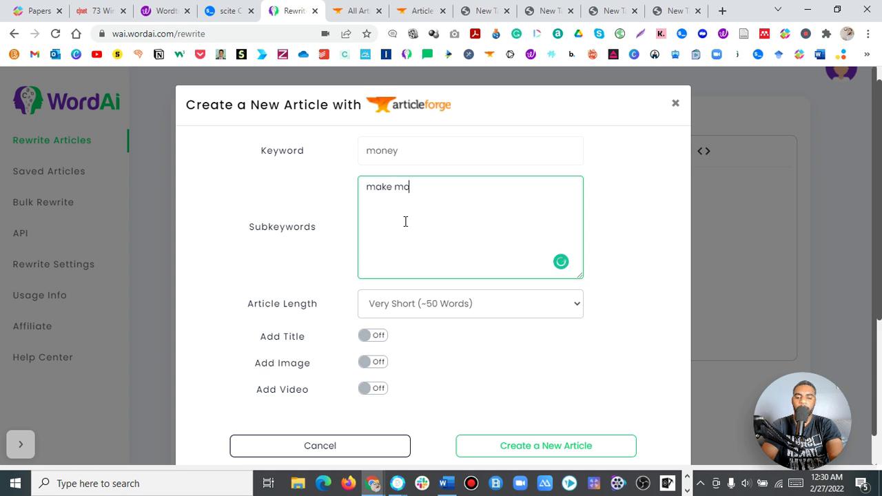
pyautogui.write('ney online')
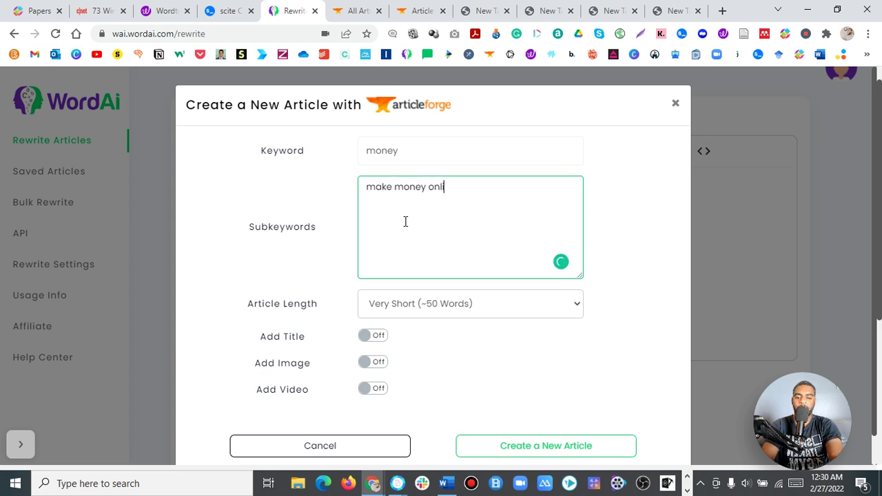
# Step: Set the article length to Long (~750 Words), turn on Add Title, and create the new article
pyautogui.click(419, 304)
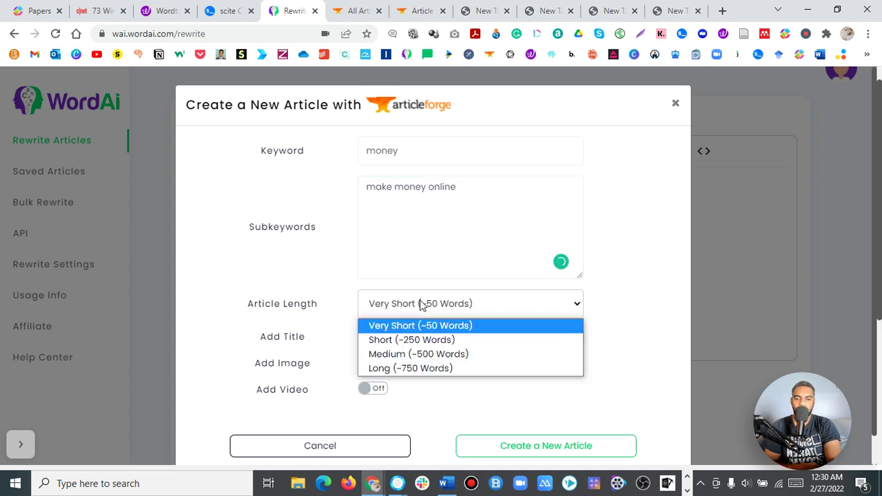
pyautogui.click(434, 369)
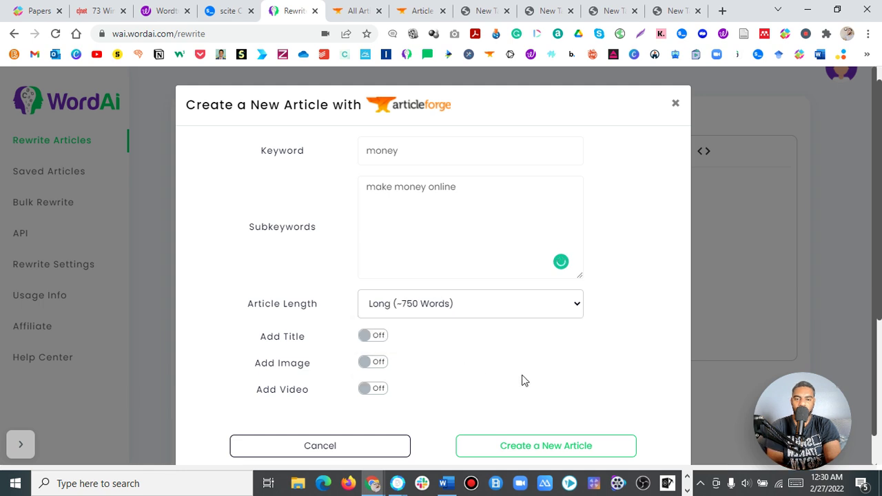
pyautogui.scroll(-1, 524, 386)
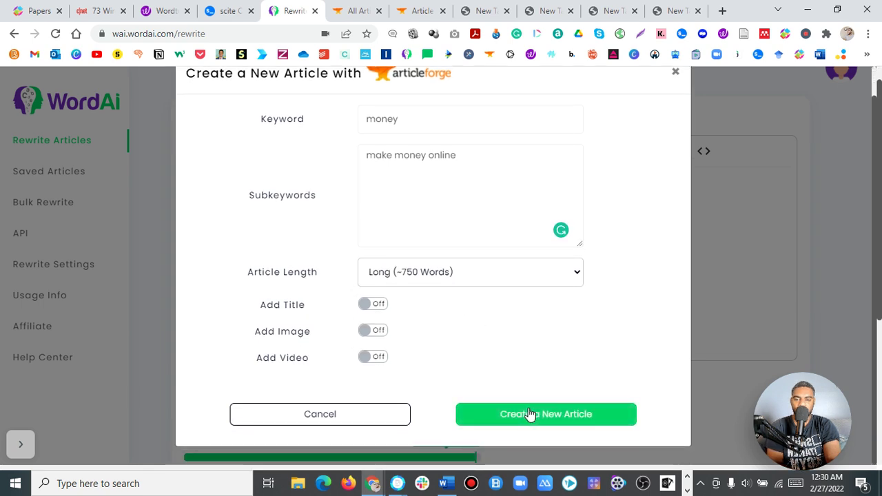
pyautogui.click(369, 305)
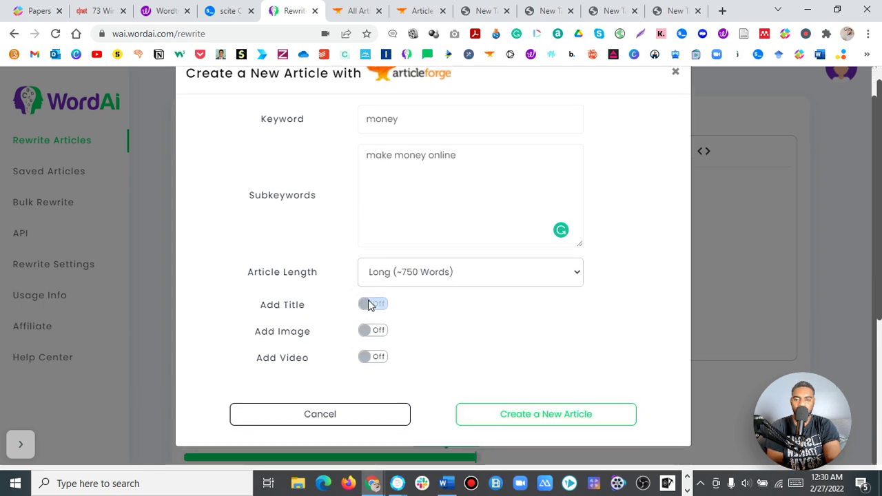
pyautogui.click(494, 423)
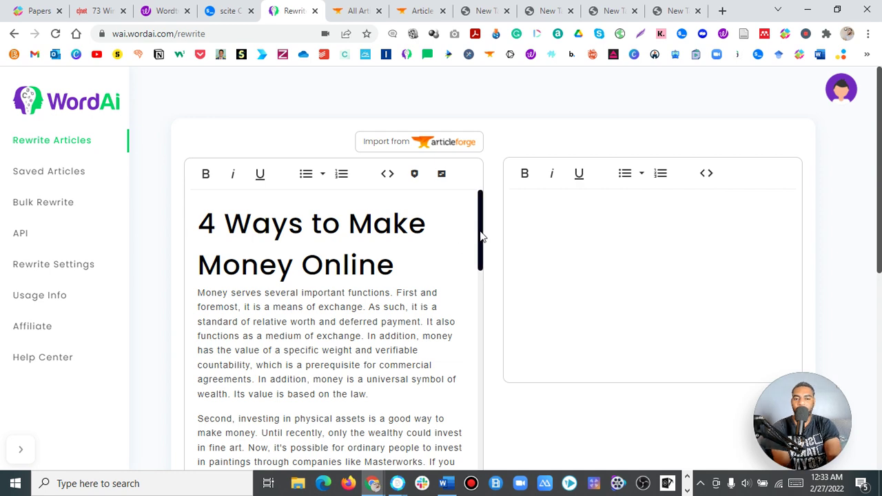
# Step: Set the number of rewrites to 4 and rewrite the imported article on making money online
pyautogui.moveTo(482, 236)
pyautogui.mouseDown()
pyautogui.moveTo(492, 473)
pyautogui.moveTo(492, 224)
pyautogui.mouseUp()
pyautogui.moveTo(878, 249); pyautogui.dragTo(880, 377)
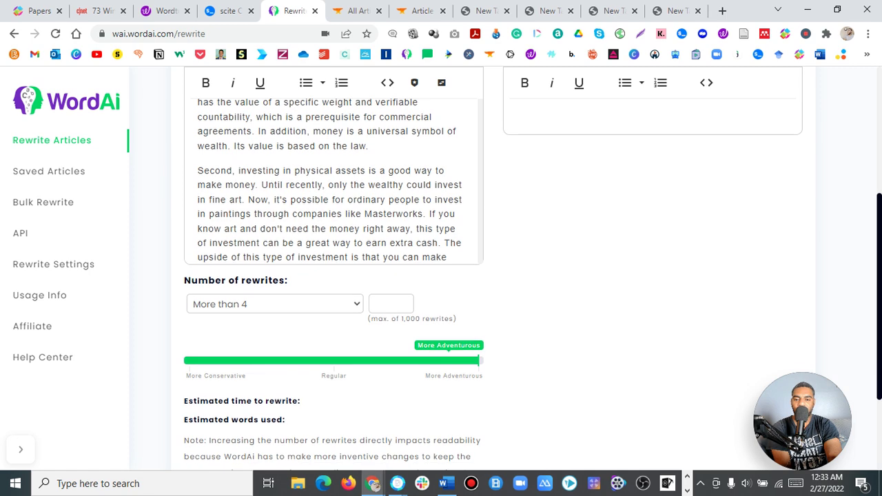
pyautogui.click(356, 306)
pyautogui.click(331, 364)
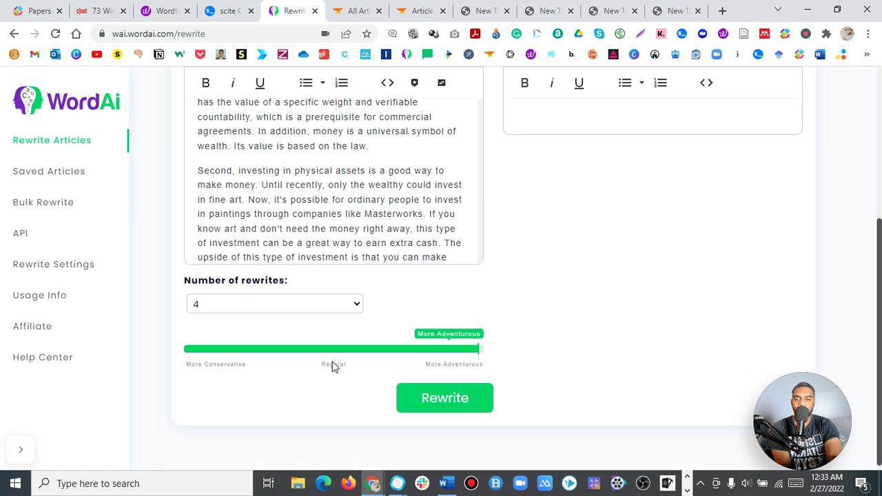
pyautogui.moveTo(880, 310); pyautogui.dragTo(879, 220)
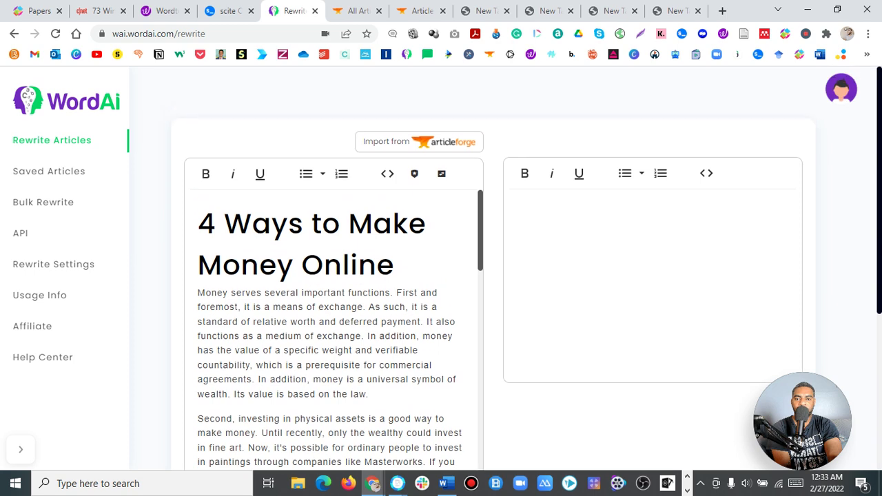
pyautogui.scroll(-3, 441, 275)
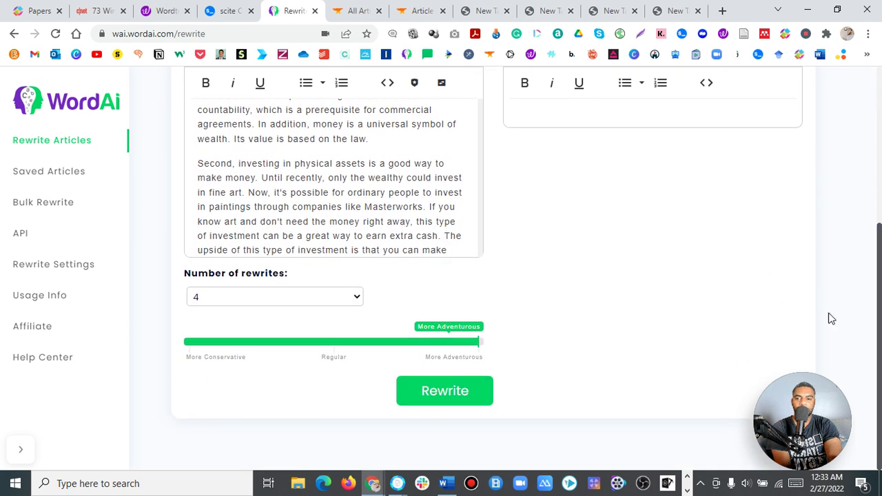
pyautogui.click(476, 398)
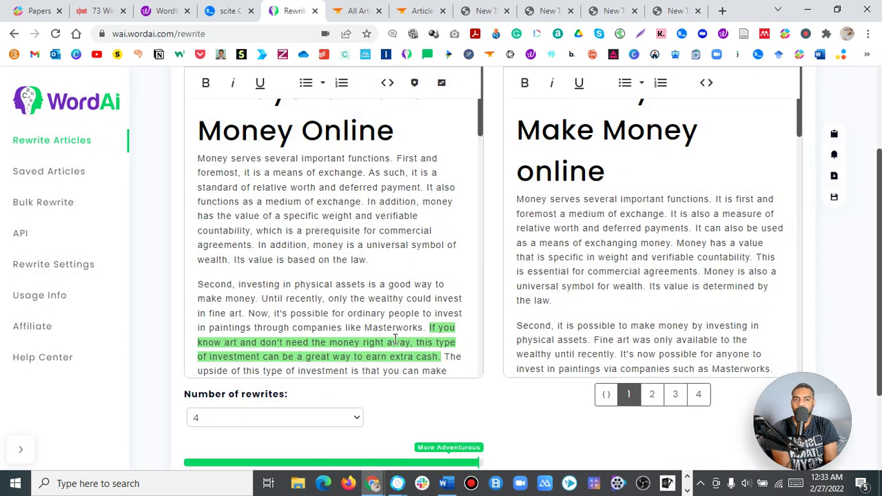
# Step: Compare the original article with the first rewrite, and go through rewrites 2, 3 and 4
pyautogui.scroll(1, 330, 241)
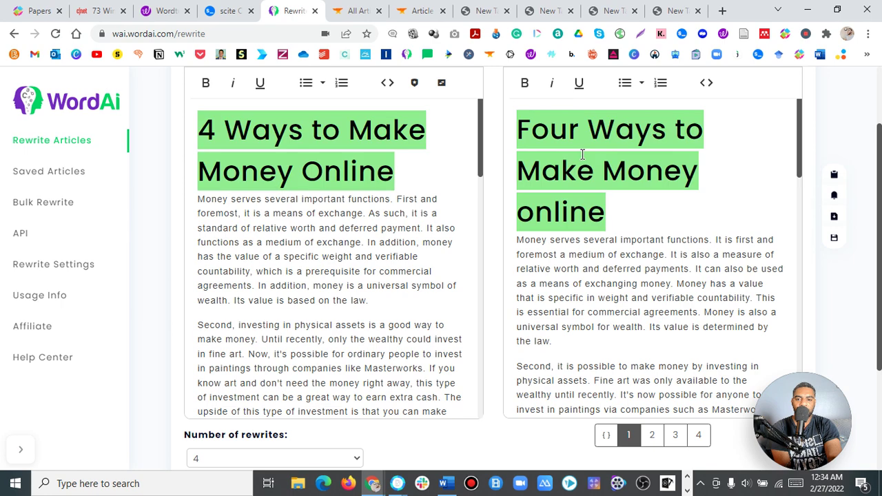
pyautogui.scroll(1, 496, 269)
pyautogui.scroll(-1, 648, 344)
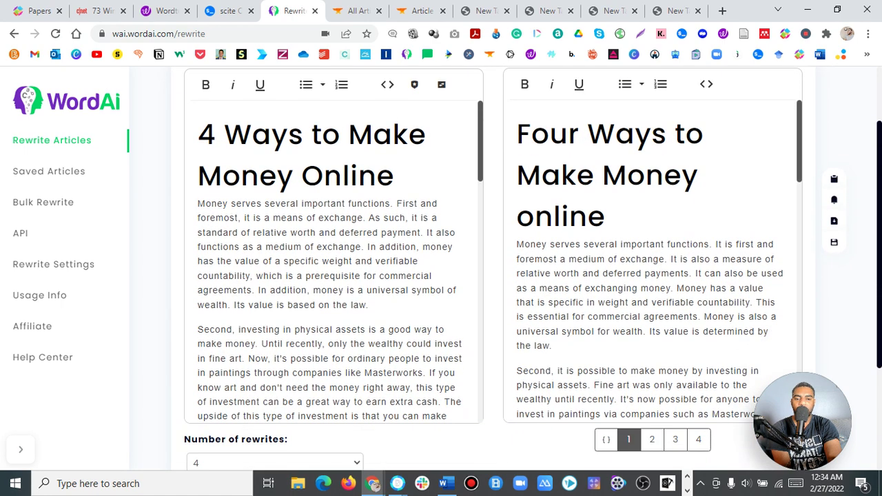
pyautogui.click(652, 439)
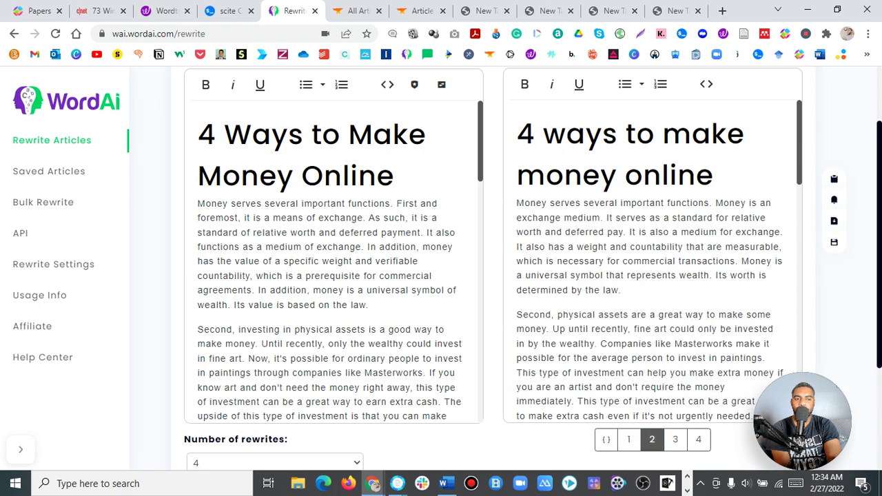
pyautogui.scroll(2, 748, 393)
pyautogui.scroll(-2, 716, 427)
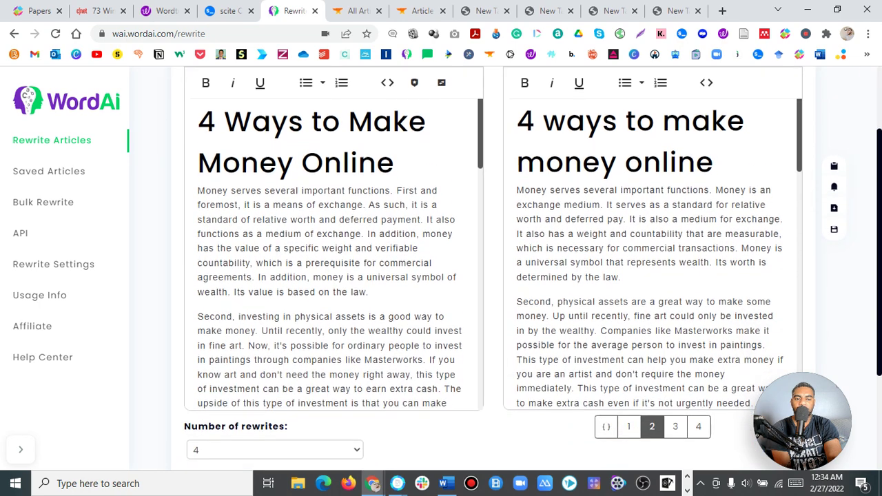
pyautogui.click(677, 428)
pyautogui.scroll(1, 878, 373)
pyautogui.scroll(-1, 878, 372)
pyautogui.click(698, 394)
pyautogui.scroll(2, 493, 268)
pyautogui.scroll(-2, 813, 227)
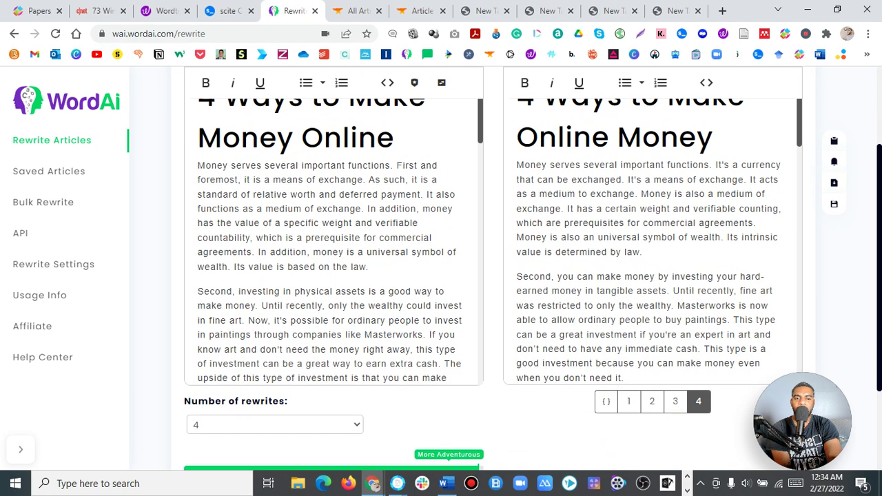
# Step: Examine the text of rewrite 4 alongside the original article
pyautogui.moveTo(800, 148); pyautogui.dragTo(810, 166)
pyautogui.scroll(1, 486, 154)
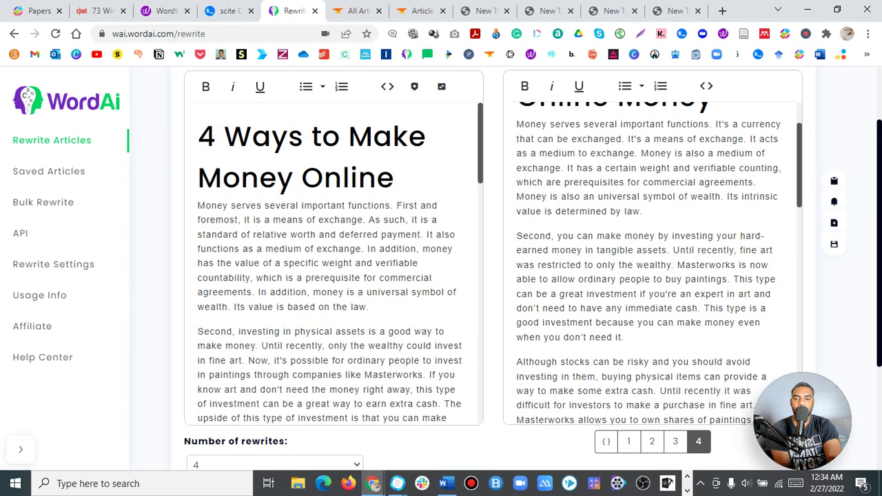
pyautogui.moveTo(480, 142)
pyautogui.mouseDown()
pyautogui.moveTo(480, 191)
pyautogui.moveTo(480, 138)
pyautogui.mouseUp()
pyautogui.moveTo(799, 170); pyautogui.dragTo(827, 142)
# Step: Review rewrites 3, 2 and 1 again, and return to rewrite 4
pyautogui.click(676, 459)
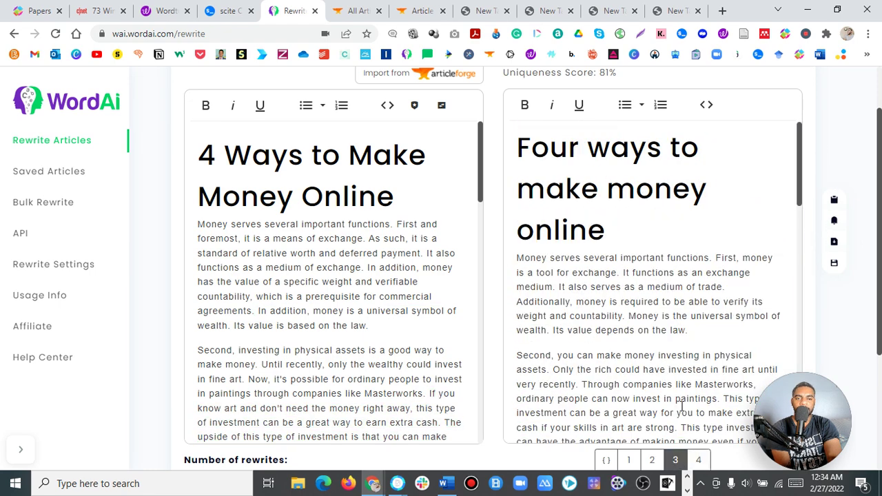
pyautogui.click(652, 462)
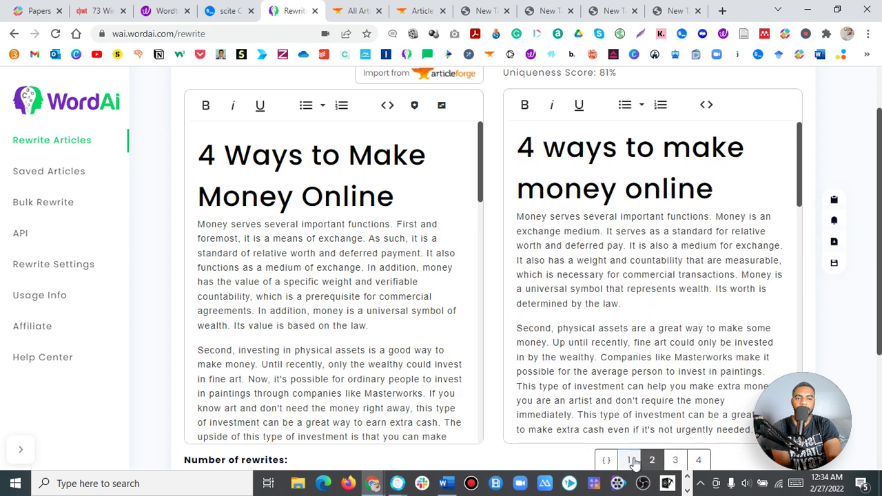
pyautogui.click(630, 460)
pyautogui.click(677, 460)
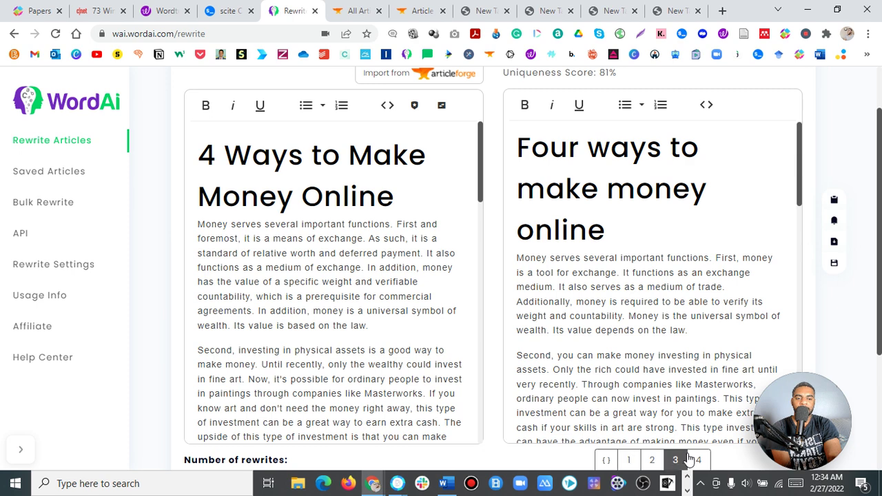
pyautogui.click(696, 459)
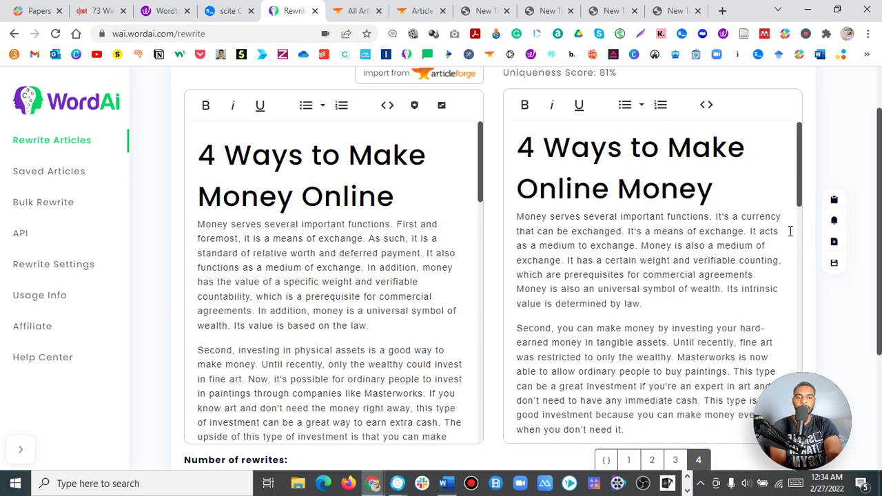
pyautogui.scroll(-1, 792, 231)
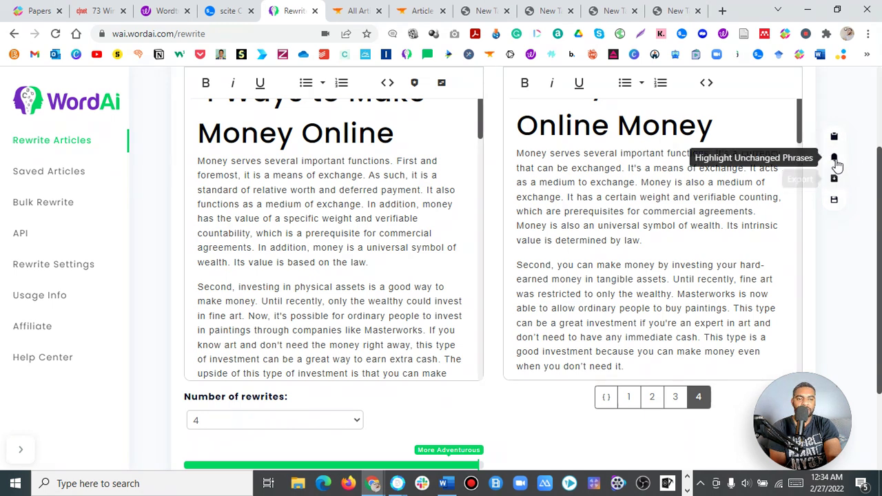
# Step: Highlight the unchanged phrases in rewrite 4 and read through the whole rewritten article
pyautogui.click(834, 160)
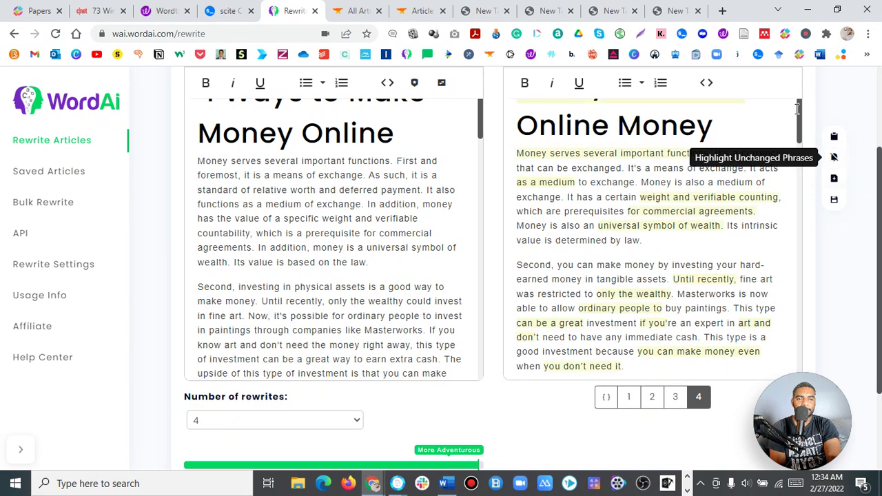
pyautogui.scroll(-4, 802, 145)
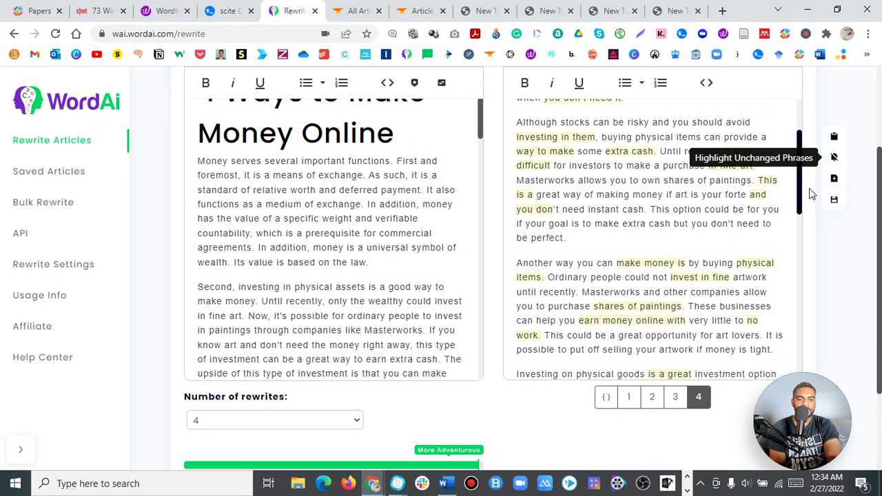
pyautogui.scroll(-6, 816, 220)
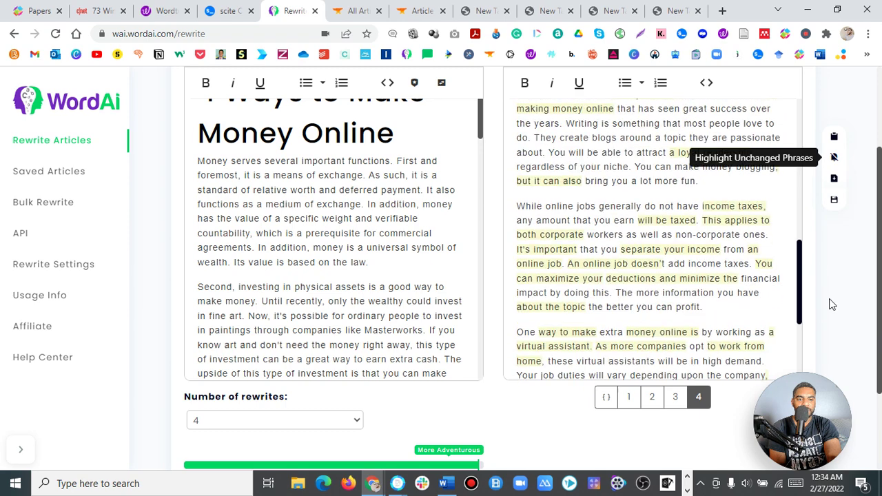
pyautogui.scroll(-3, 829, 330)
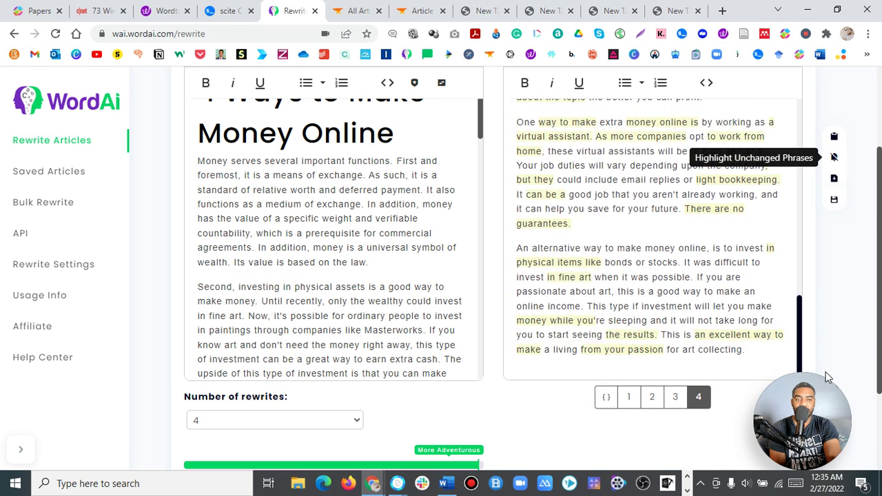
pyautogui.scroll(9, 831, 178)
pyautogui.scroll(2, 831, 178)
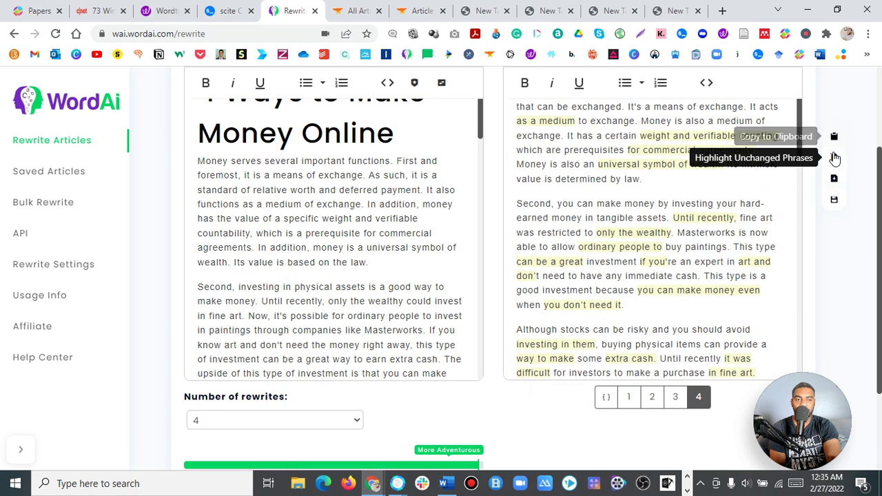
# Step: Show rewrite 2 with its unchanged phrases highlighted, and view the article's export options without exporting anything
pyautogui.click(677, 397)
pyautogui.click(652, 397)
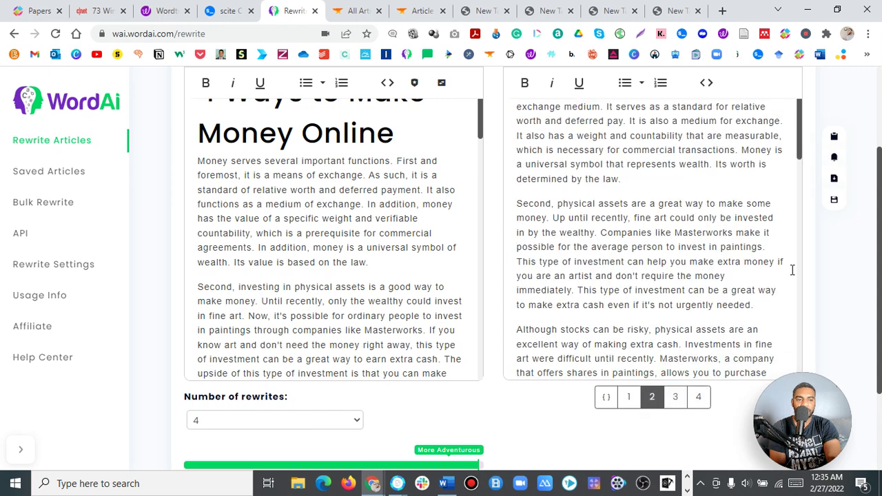
pyautogui.click(833, 172)
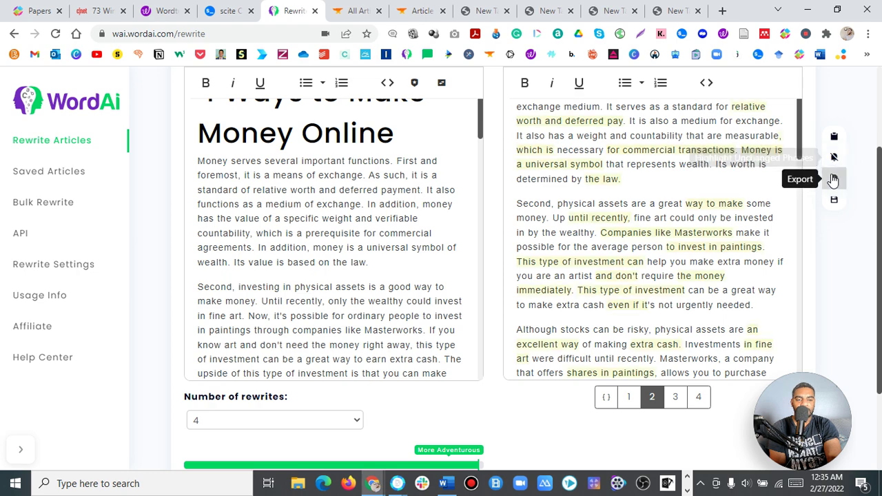
pyautogui.click(833, 179)
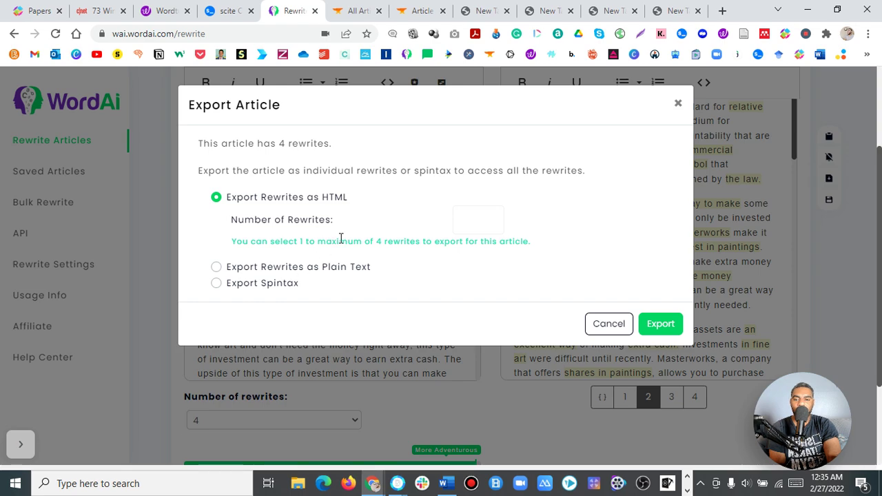
pyautogui.click(609, 322)
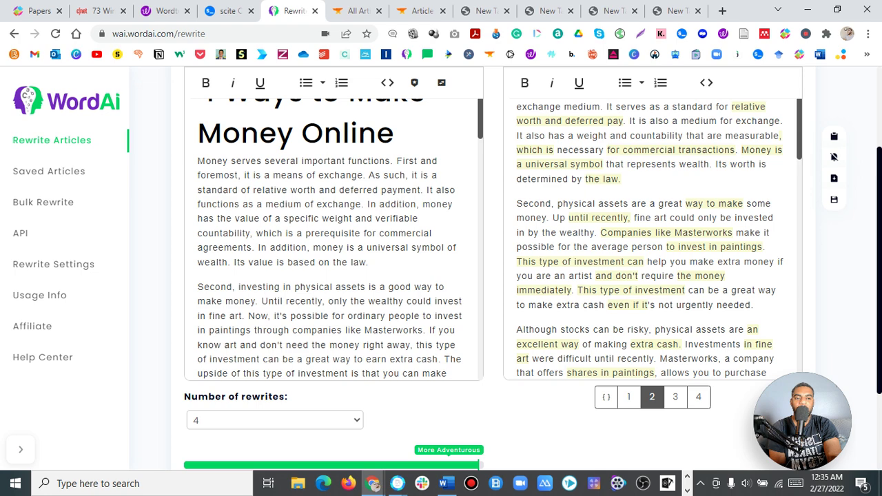
# Step: Switch both the rewritten text and the original article to code view, accepting the loss of highlighting
pyautogui.scroll(1, 831, 154)
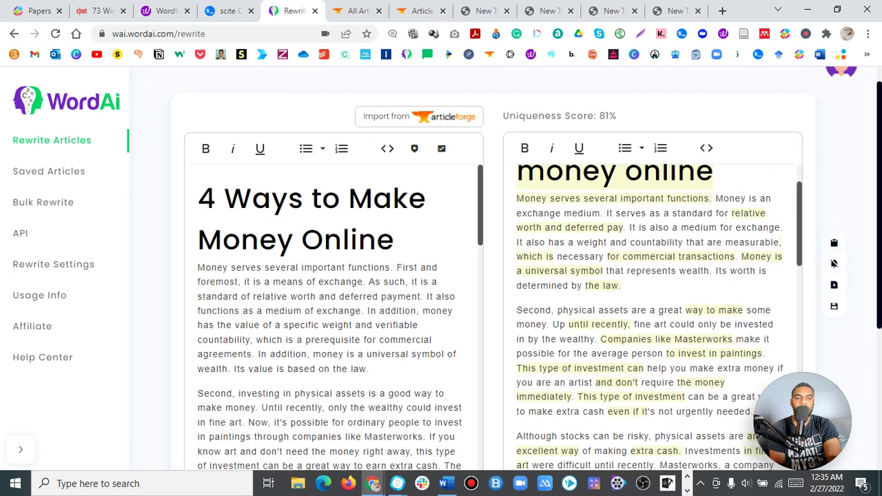
pyautogui.click(712, 169)
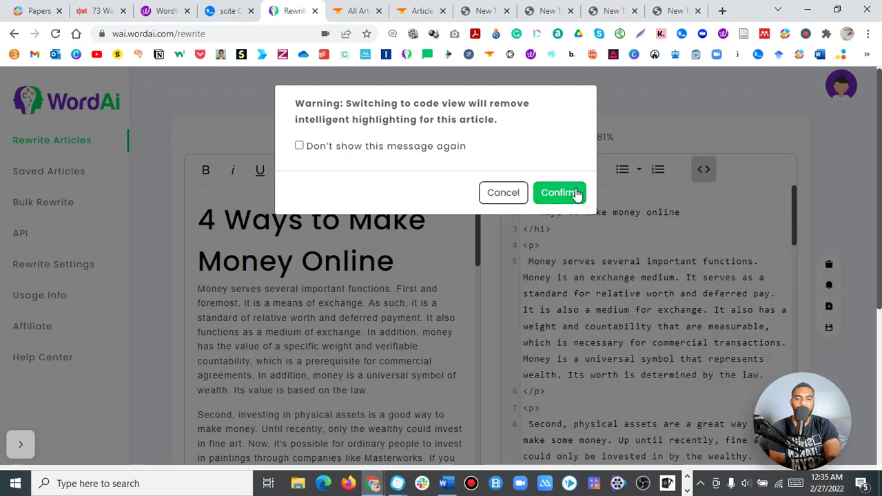
pyautogui.click(577, 192)
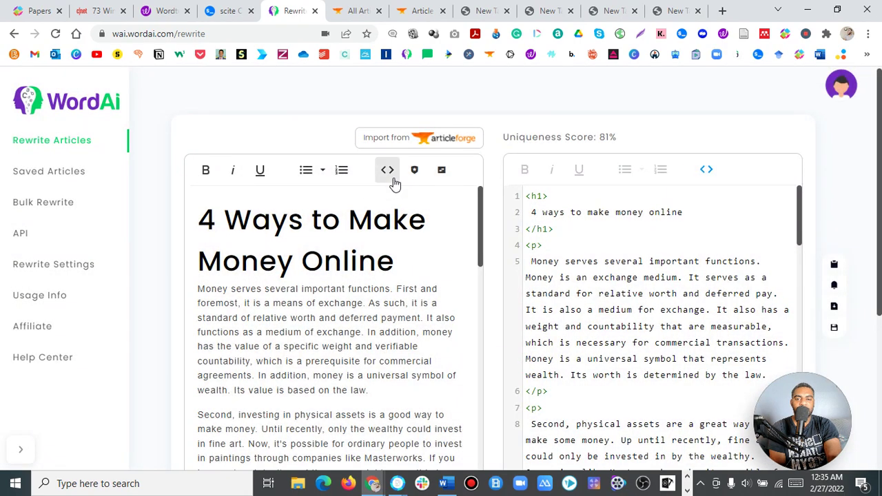
pyautogui.click(393, 180)
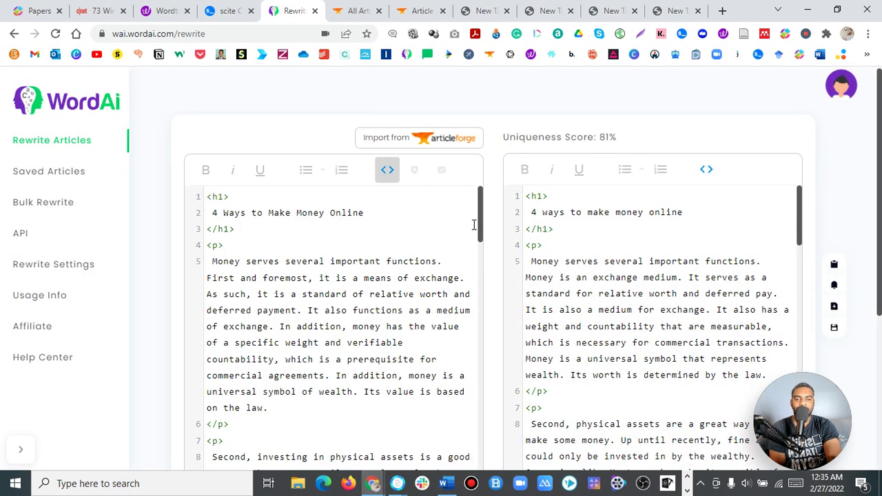
# Step: Look through the HTML code of the original article and return close to its beginning
pyautogui.moveTo(481, 217); pyautogui.dragTo(480, 258)
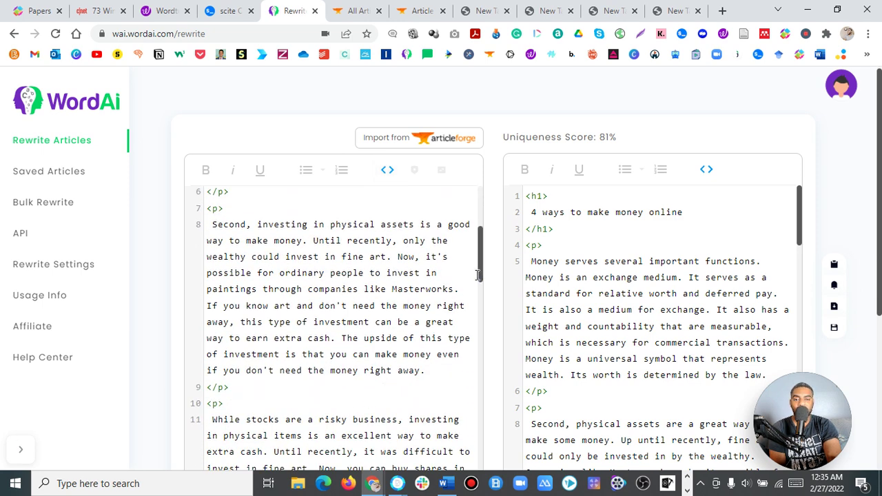
pyautogui.moveTo(478, 272); pyautogui.dragTo(482, 356)
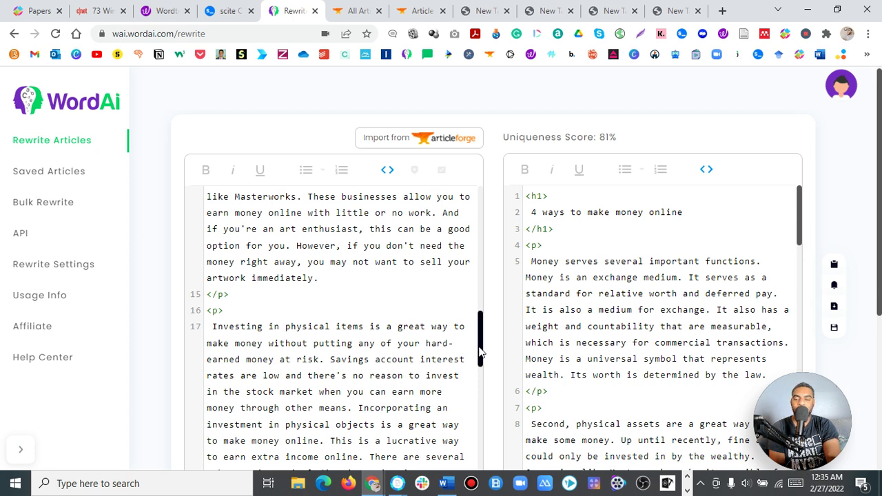
pyautogui.moveTo(481, 352); pyautogui.dragTo(475, 217)
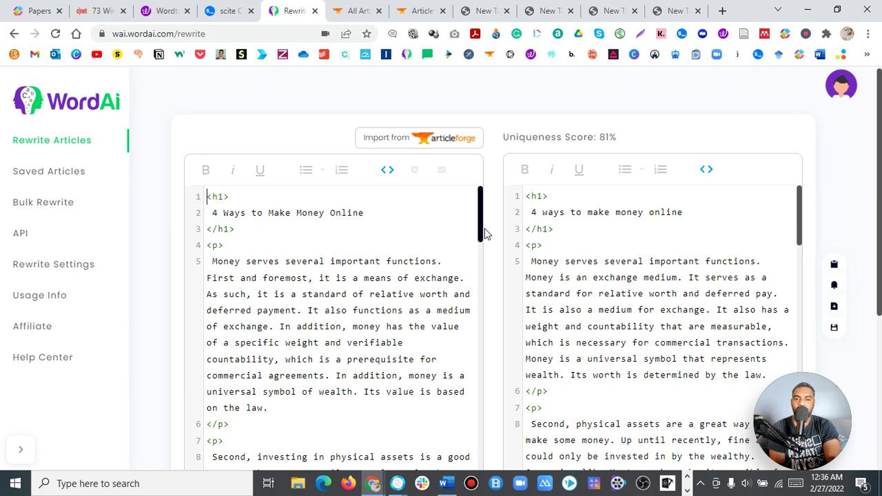
pyautogui.moveTo(482, 229)
pyautogui.mouseDown()
pyautogui.moveTo(483, 246)
pyautogui.moveTo(482, 232)
pyautogui.mouseUp()
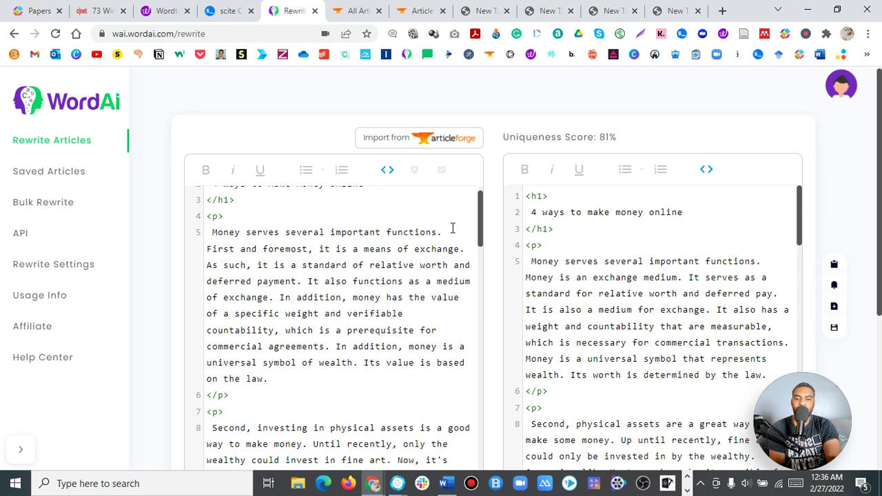
pyautogui.moveTo(479, 227); pyautogui.dragTo(485, 405)
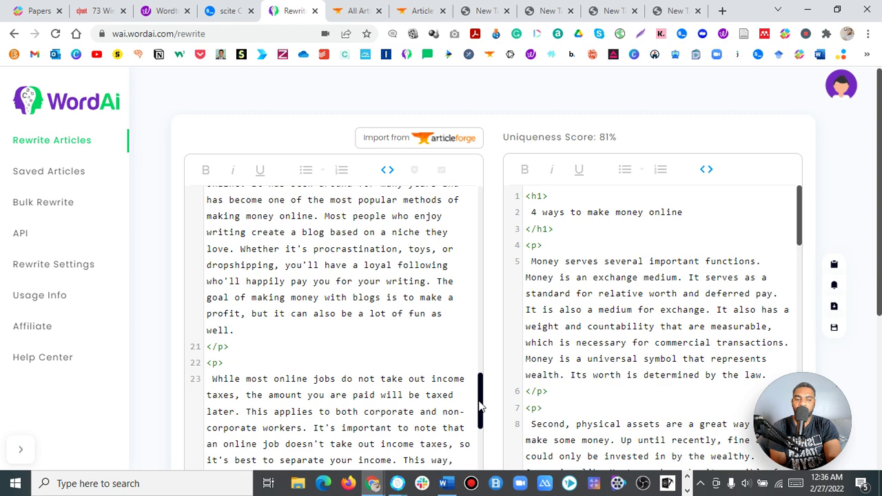
pyautogui.moveTo(481, 407); pyautogui.dragTo(488, 236)
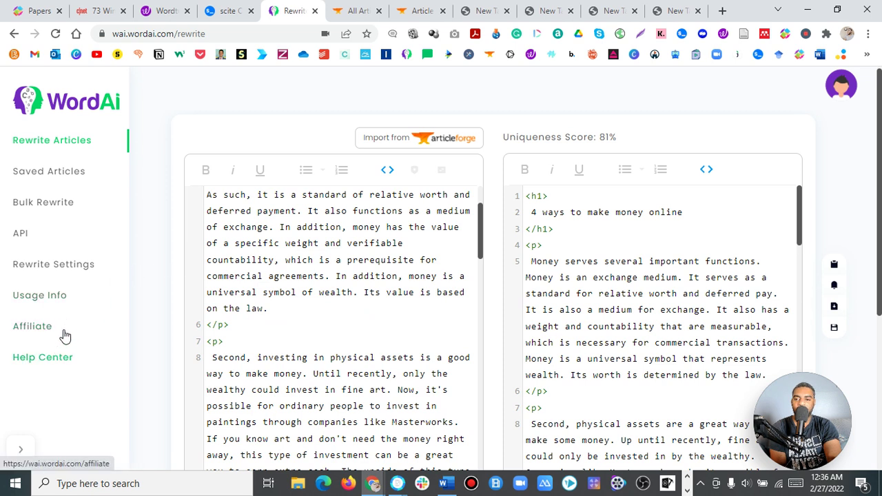
# Step: View the rewrite settings, and look through the Bulk Rewrite page down to the saved bulk jobs
pyautogui.click(61, 266)
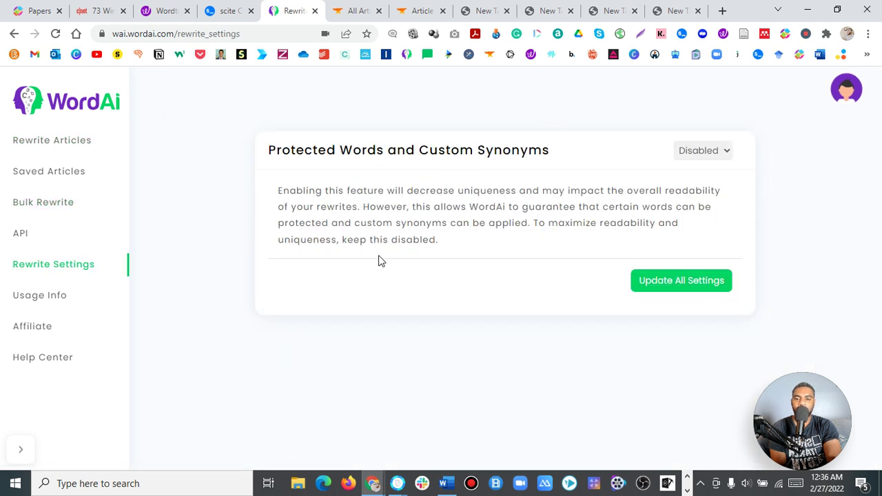
pyautogui.click(77, 208)
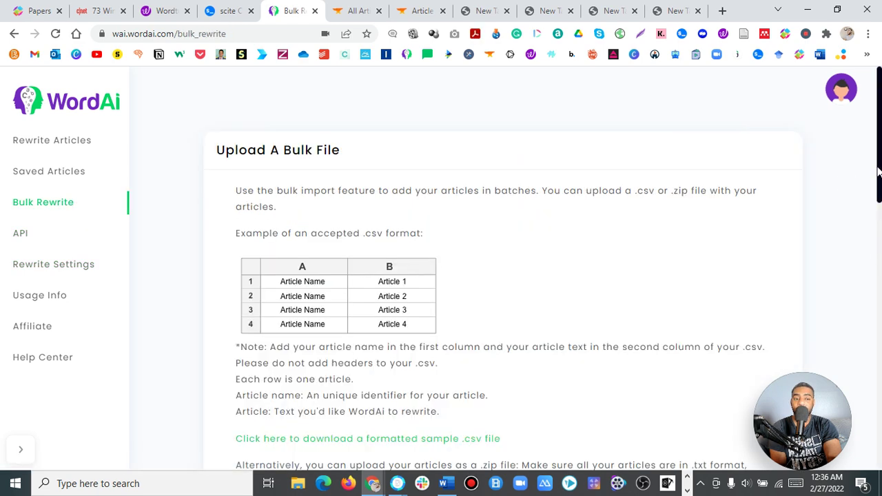
pyautogui.scroll(-1, 878, 186)
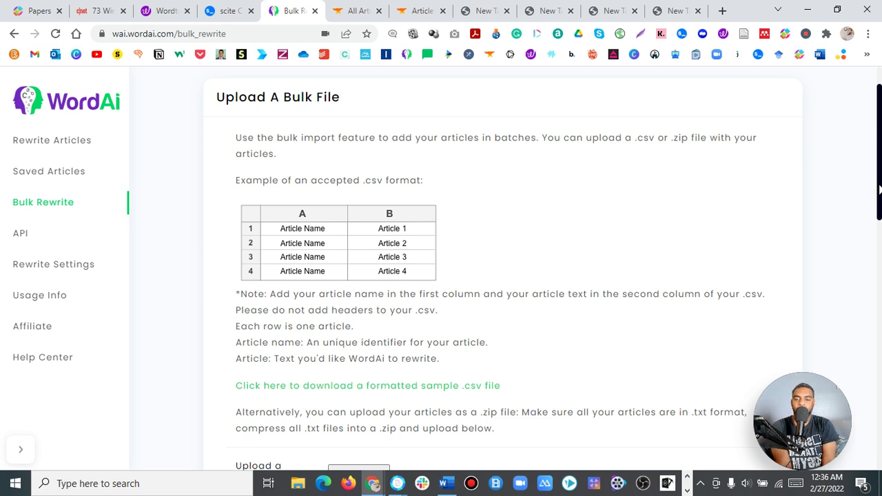
pyautogui.scroll(-2, 879, 190)
pyautogui.scroll(-4, 503, 265)
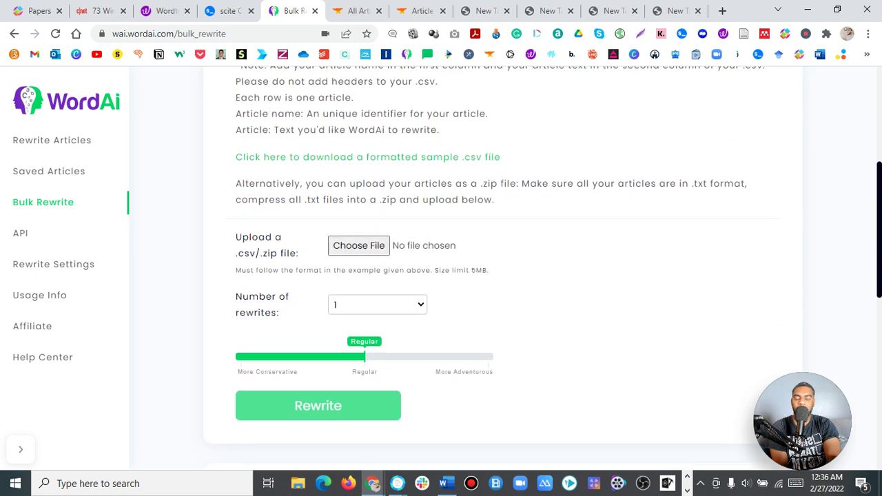
pyautogui.scroll(-3, 478, 297)
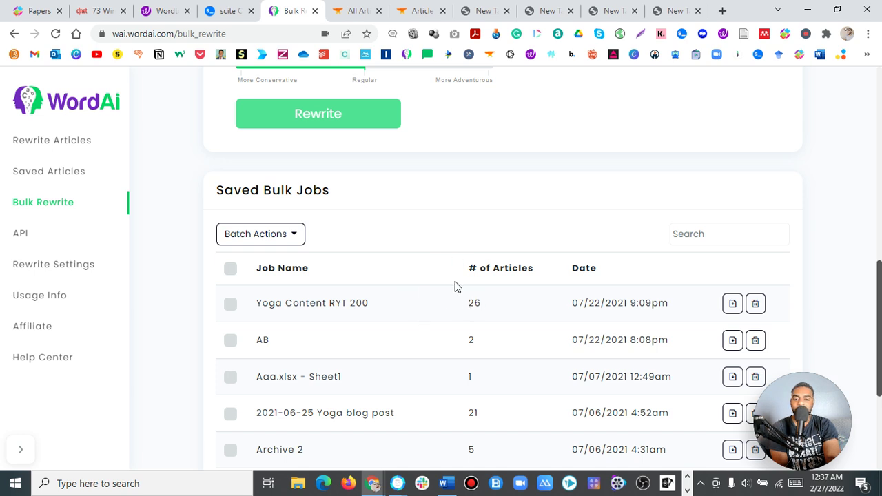
# Step: Review the bulk upload instructions, including the accepted .csv format and the .zip alternative
pyautogui.scroll(2, 879, 318)
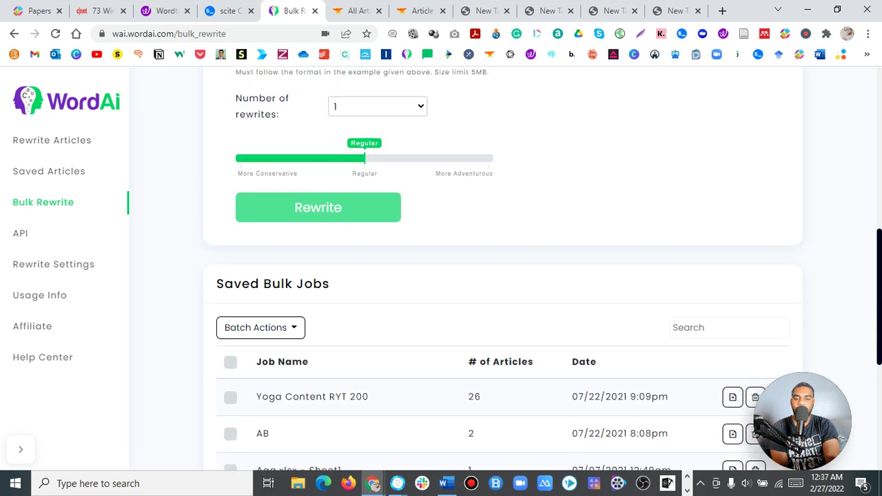
pyautogui.scroll(6, 879, 290)
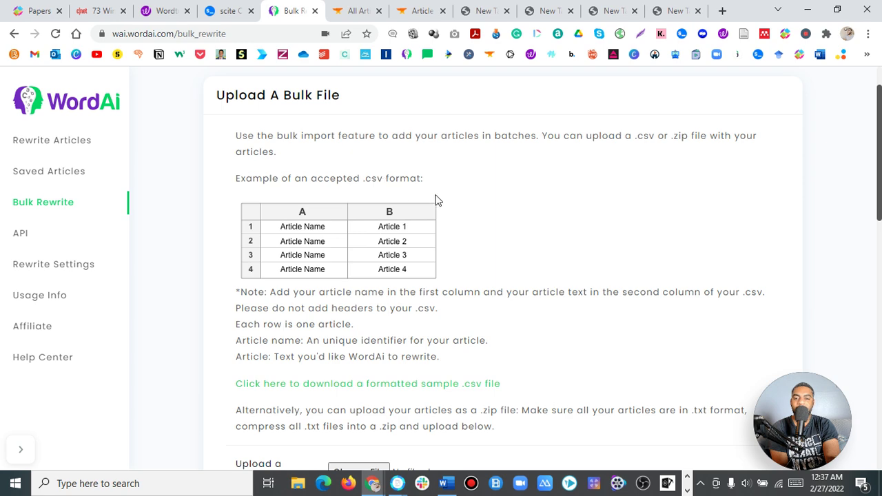
pyautogui.scroll(-2, 879, 213)
pyautogui.scroll(-2, 879, 207)
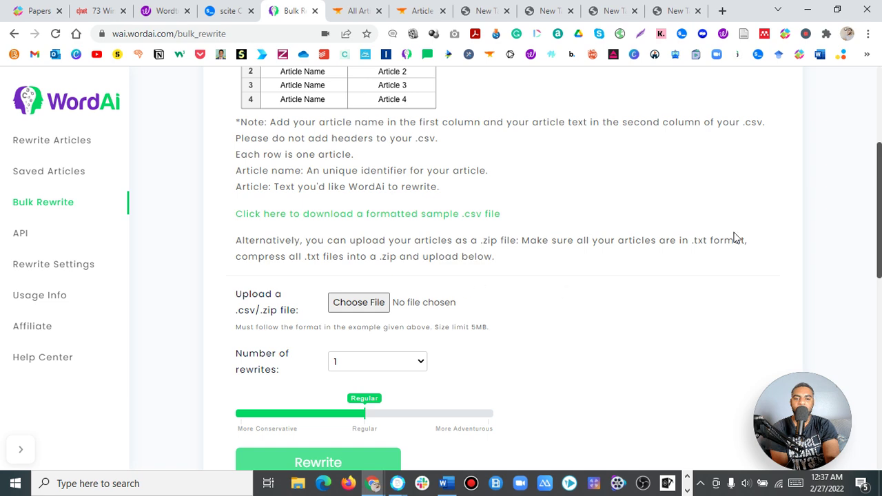
pyautogui.moveTo(879, 228); pyautogui.dragTo(879, 180)
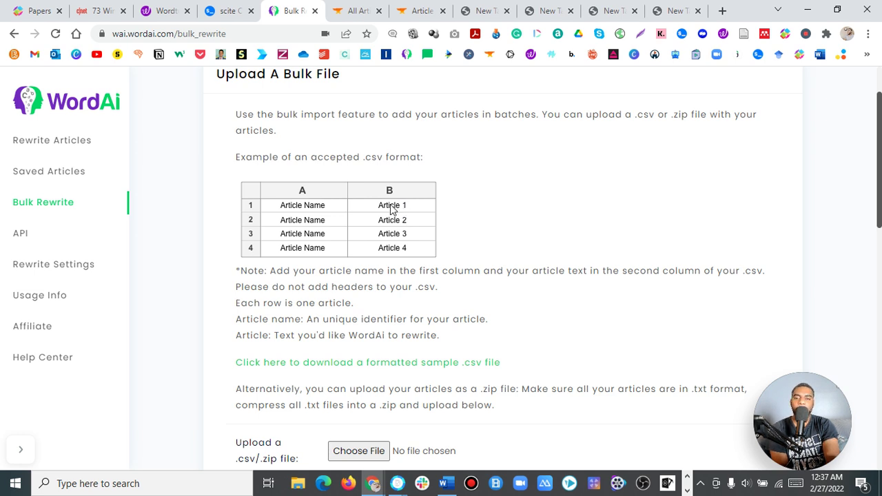
# Step: Set the rewriting level for the bulk upload to More Adventurous
pyautogui.scroll(-1, 555, 186)
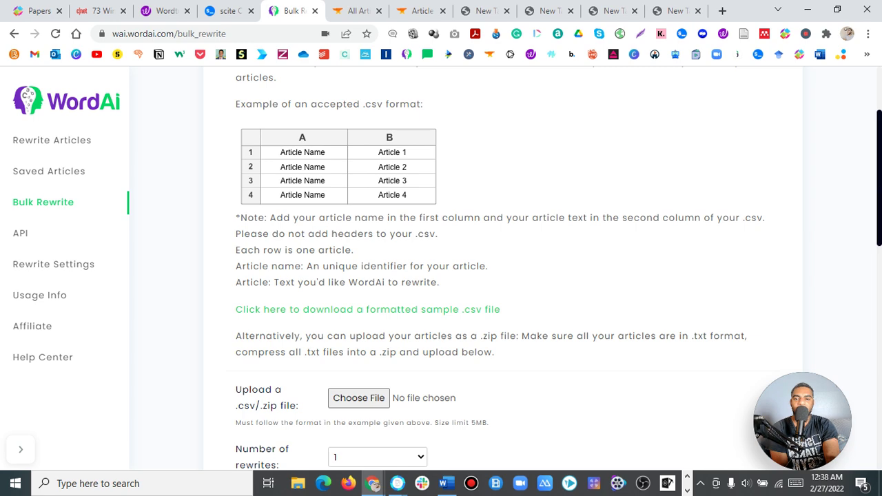
pyautogui.scroll(-1, 872, 193)
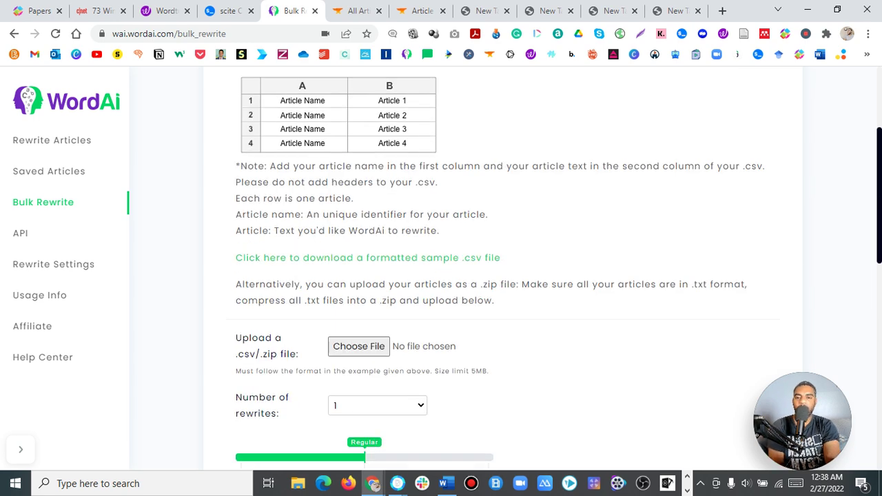
pyautogui.scroll(-2, 503, 268)
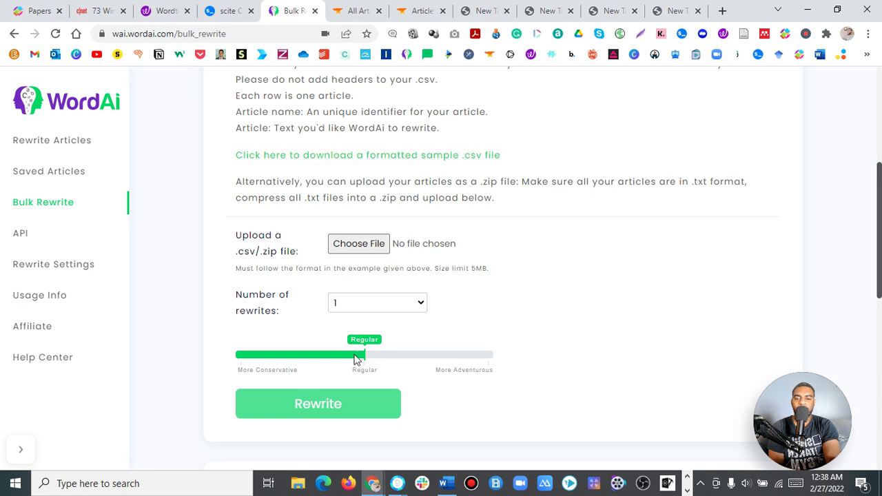
pyautogui.moveTo(417, 356); pyautogui.dragTo(495, 351)
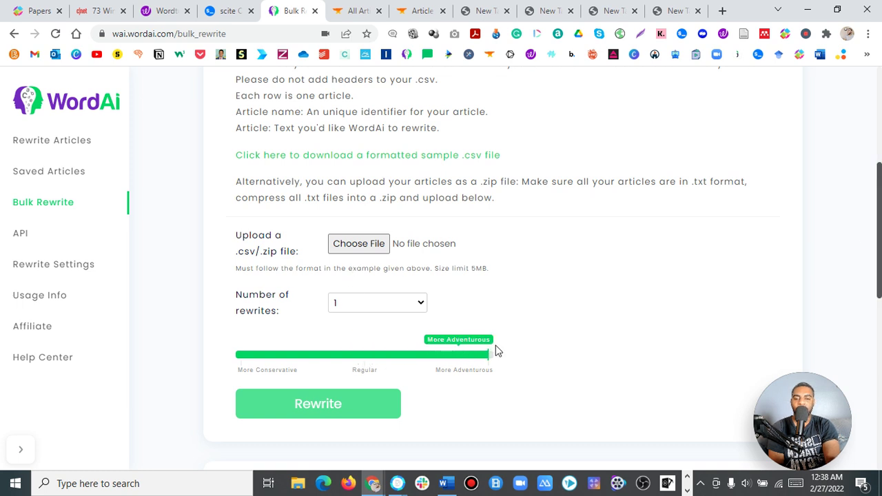
# Step: Check the saved bulk jobs again, and return to the example .csv format for bulk uploads
pyautogui.scroll(-1, 496, 348)
pyautogui.scroll(-4, 539, 338)
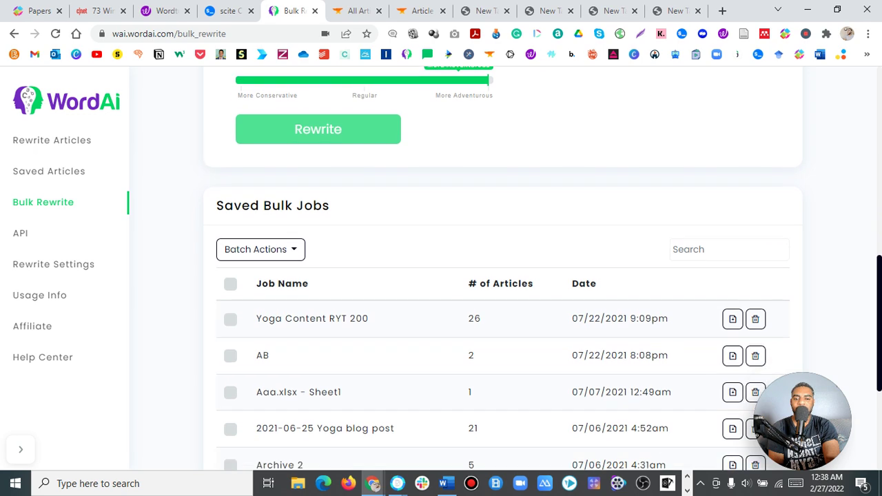
pyautogui.scroll(6, 593, 285)
pyautogui.scroll(1, 880, 133)
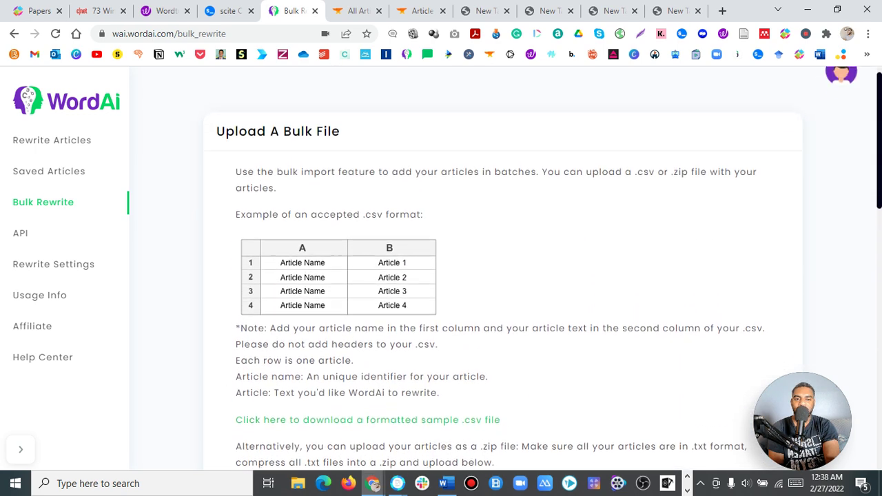
pyautogui.scroll(1, 503, 269)
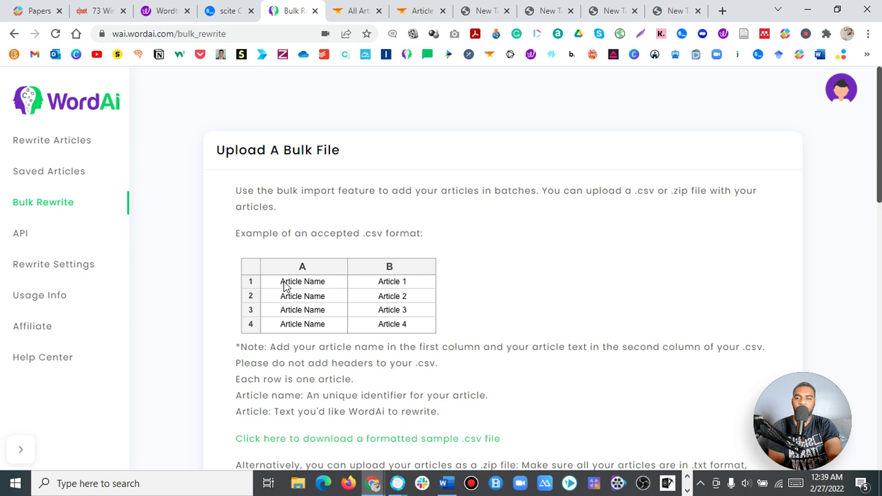
# Step: View the saved articles list, and review the number-of-rewrites and rewriting-level options on the Rewrite Articles page
pyautogui.click(77, 177)
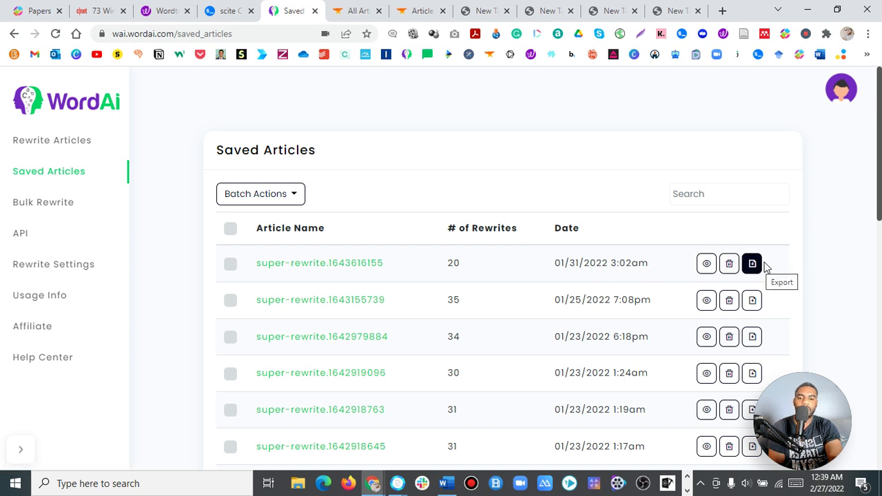
pyautogui.click(67, 153)
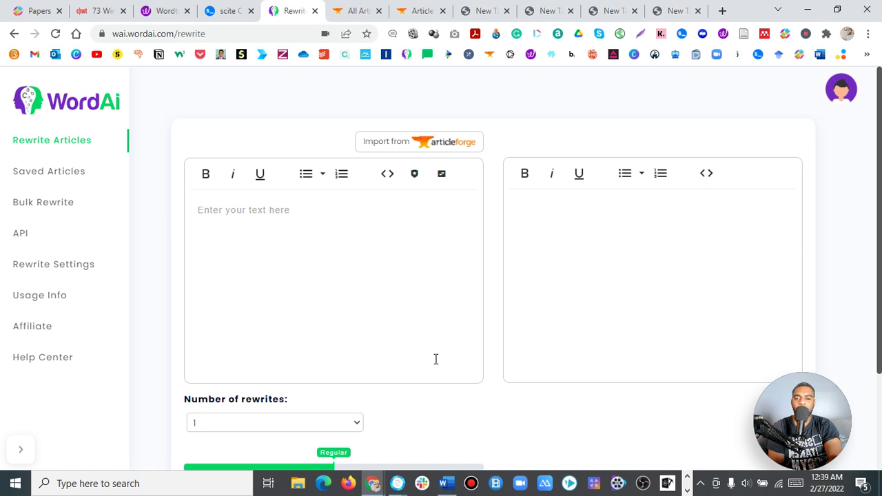
pyautogui.scroll(-2, 604, 356)
pyautogui.scroll(2, 605, 356)
pyautogui.scroll(-2, 872, 200)
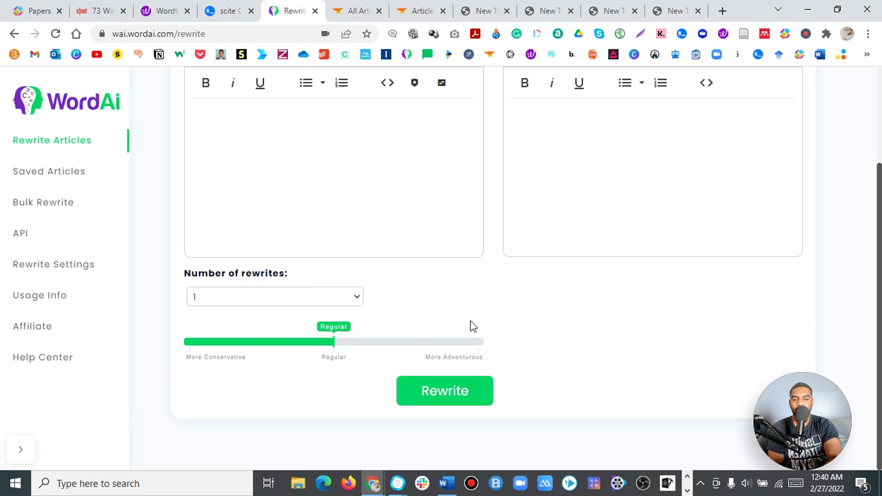
pyautogui.scroll(2, 472, 341)
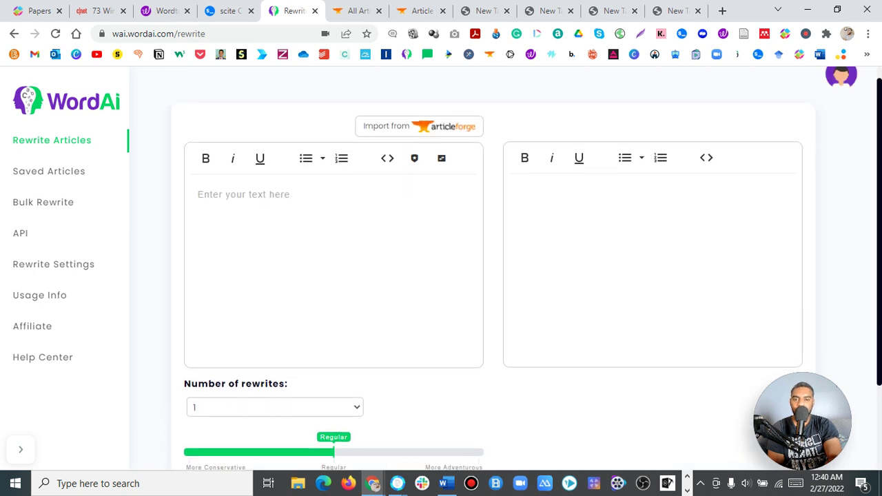
pyautogui.scroll(1, 473, 275)
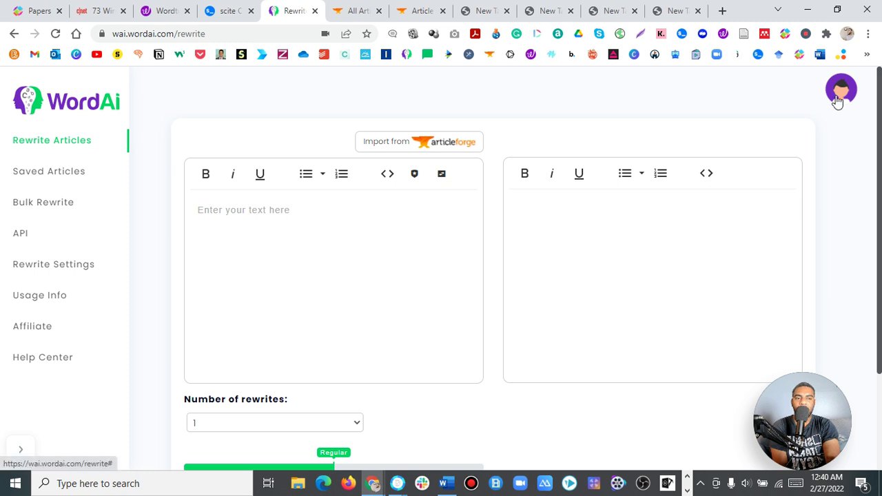
# Step: Switch to Article Forge and examine the new article form, from the topic fields down to the style options
pyautogui.click(354, 7)
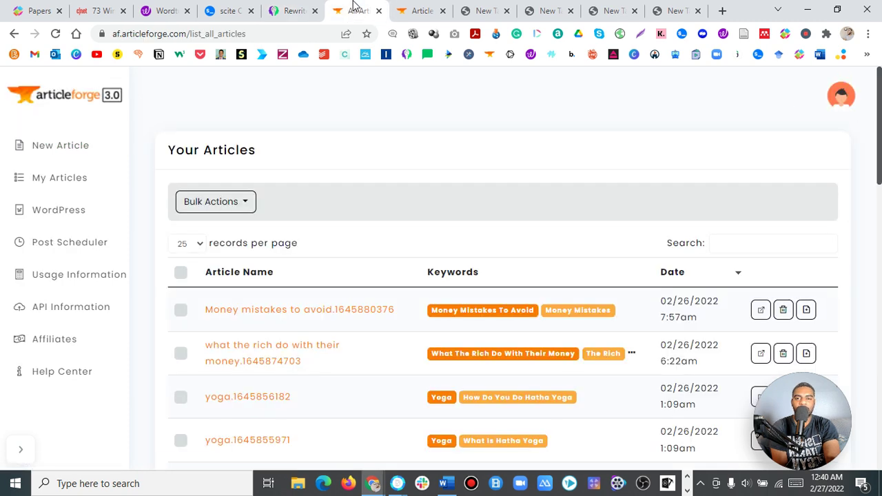
pyautogui.click(81, 156)
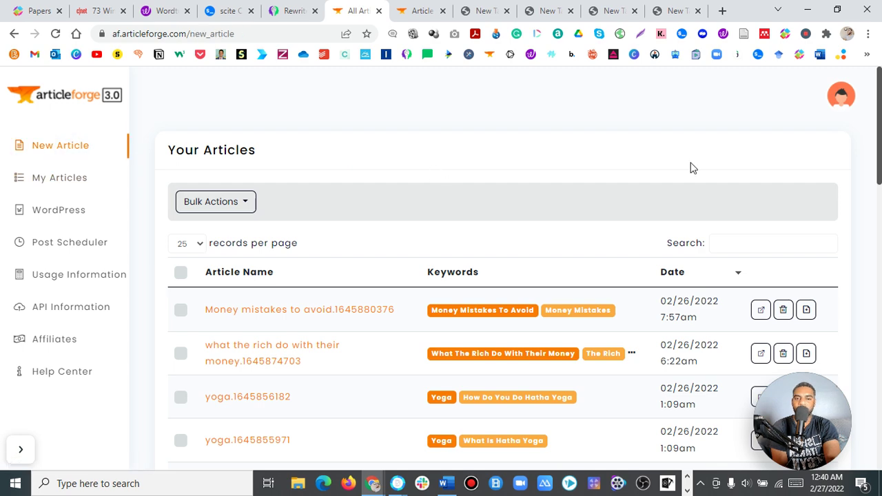
pyautogui.scroll(-3, 861, 156)
pyautogui.scroll(-3, 587, 301)
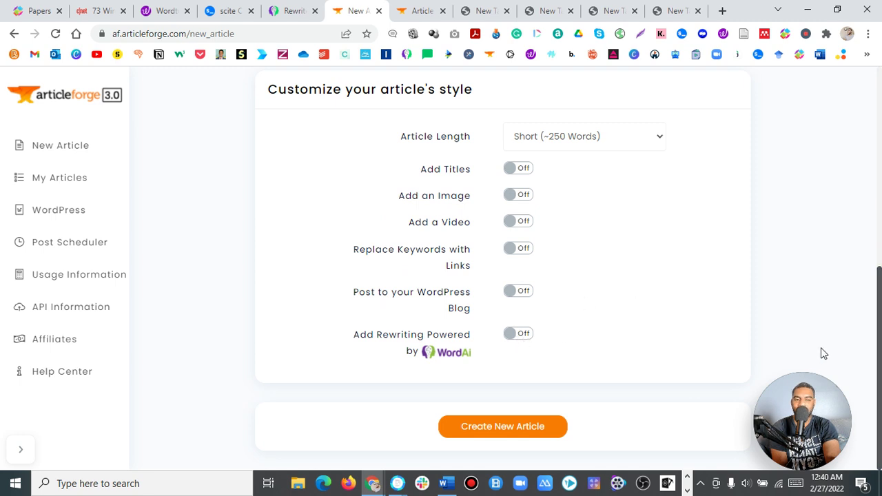
pyautogui.scroll(5, 824, 354)
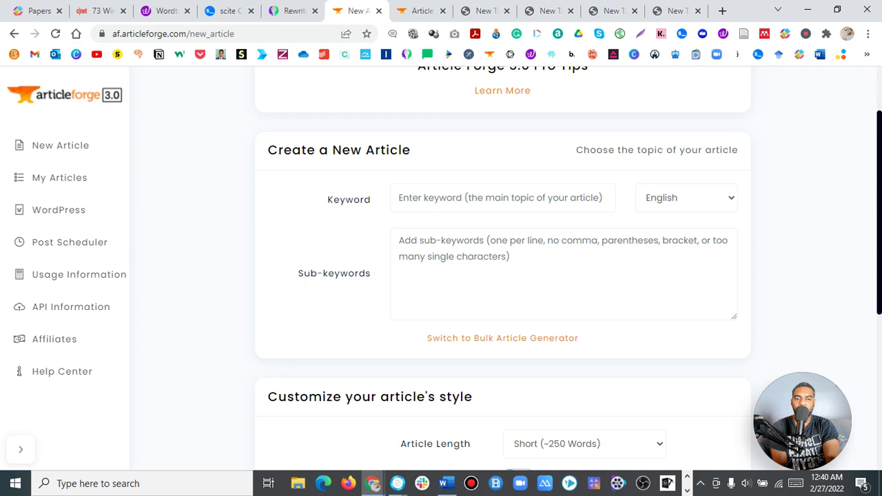
pyautogui.scroll(-3, 503, 276)
pyautogui.scroll(2, 503, 276)
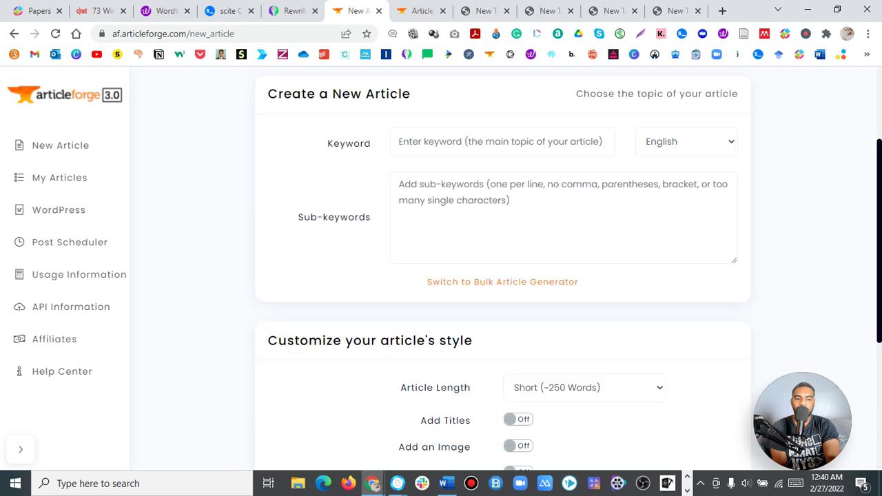
pyautogui.scroll(-2, 880, 295)
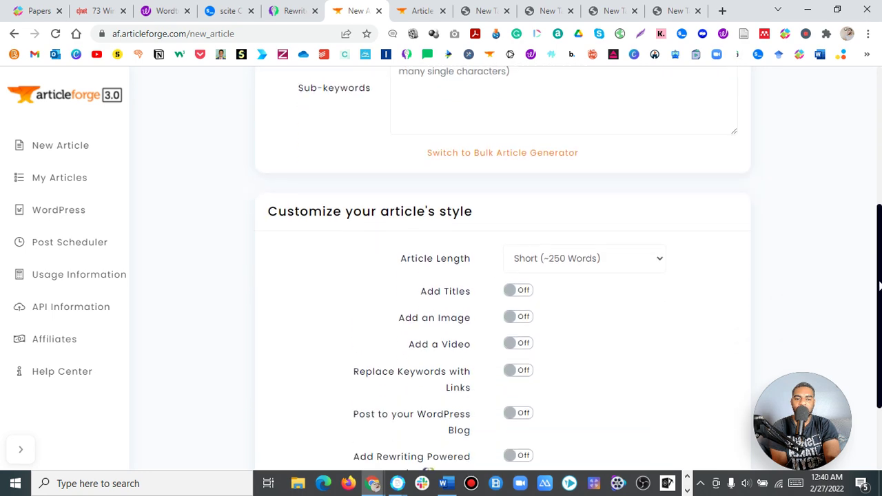
pyautogui.scroll(-2, 879, 295)
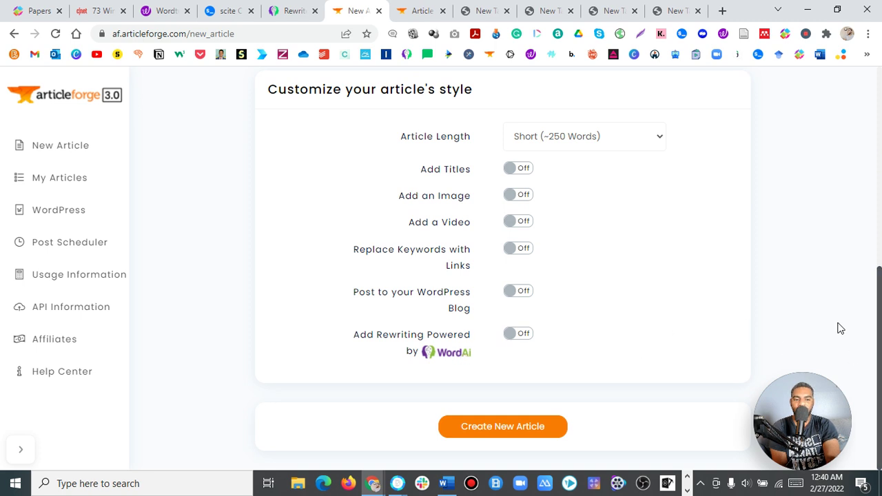
# Step: Review the keyword and sub-keyword fields again, and the option to add rewriting powered by WordAi
pyautogui.scroll(4, 842, 322)
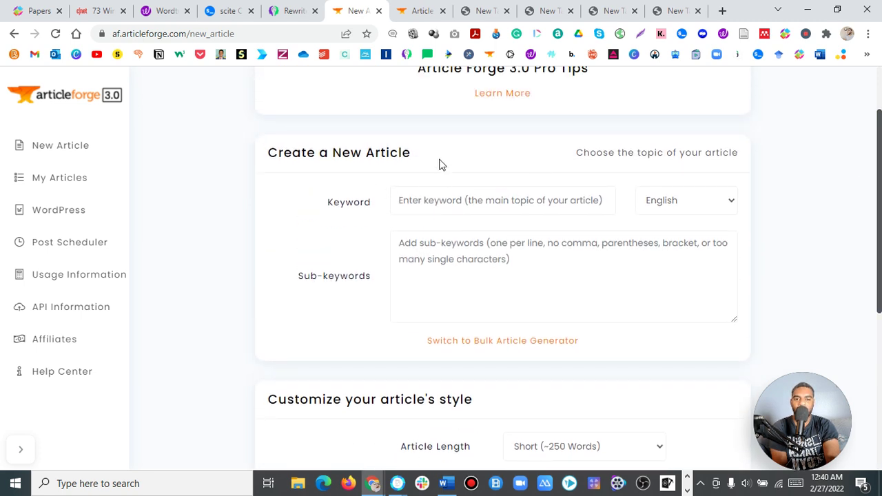
pyautogui.scroll(1, 861, 221)
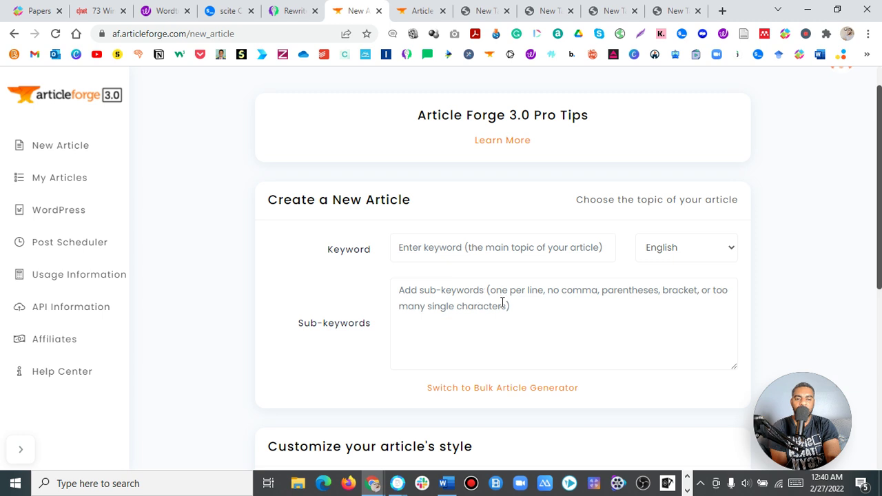
pyautogui.scroll(-3, 516, 311)
pyautogui.scroll(-2, 627, 249)
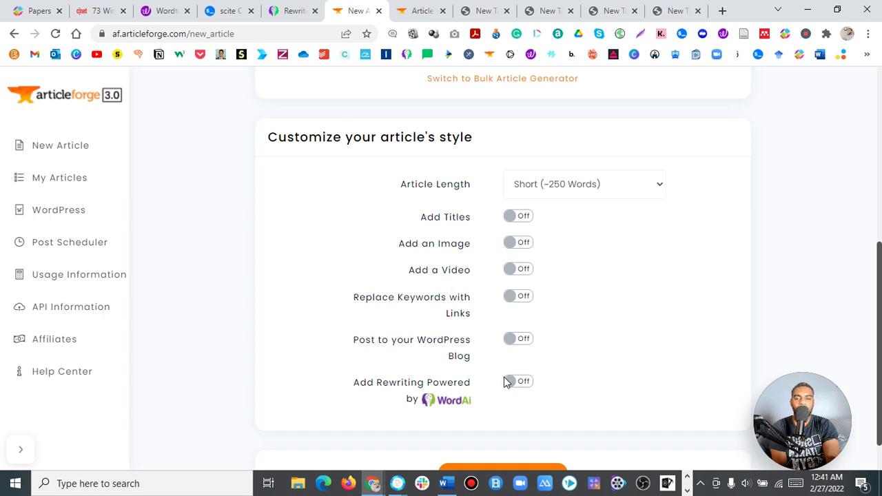
# Step: Switch back to WordAi and view the list of saved articles
pyautogui.click(406, 10)
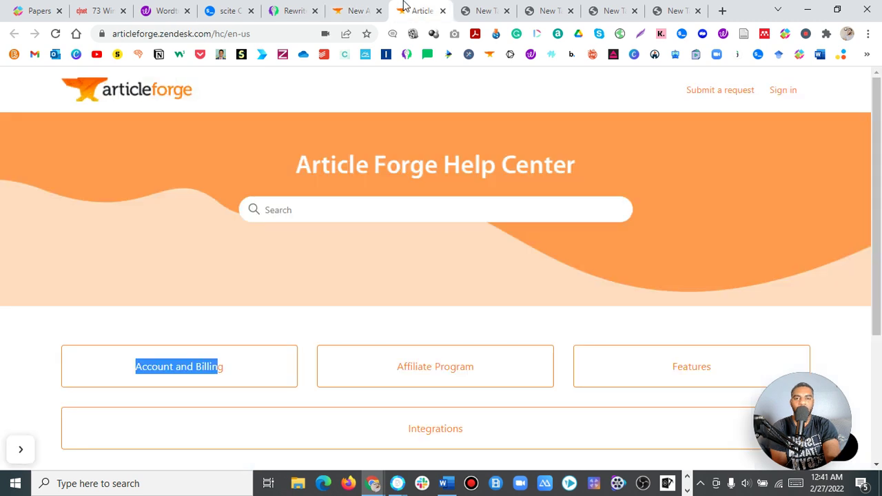
pyautogui.click(350, 10)
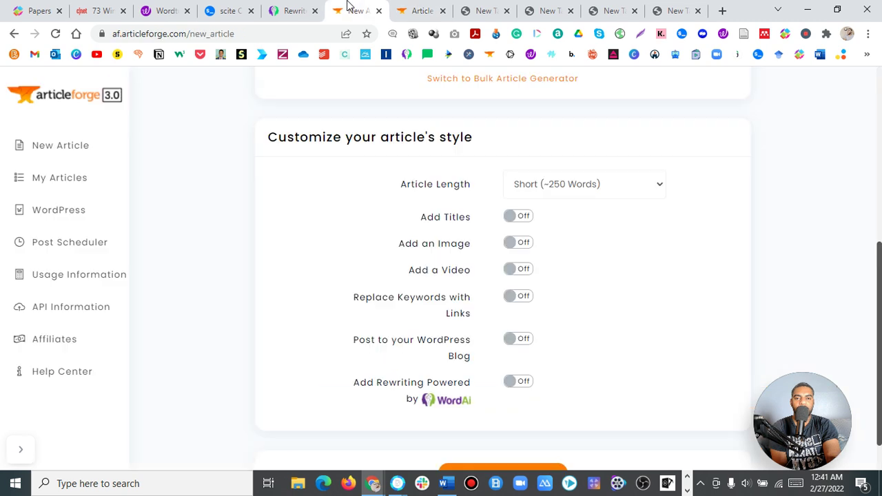
pyautogui.click(74, 176)
pyautogui.click(293, 9)
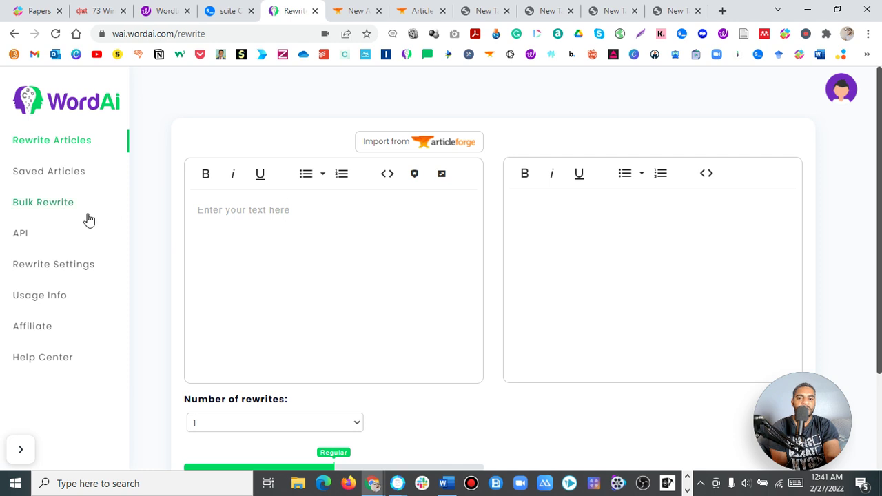
pyautogui.click(72, 171)
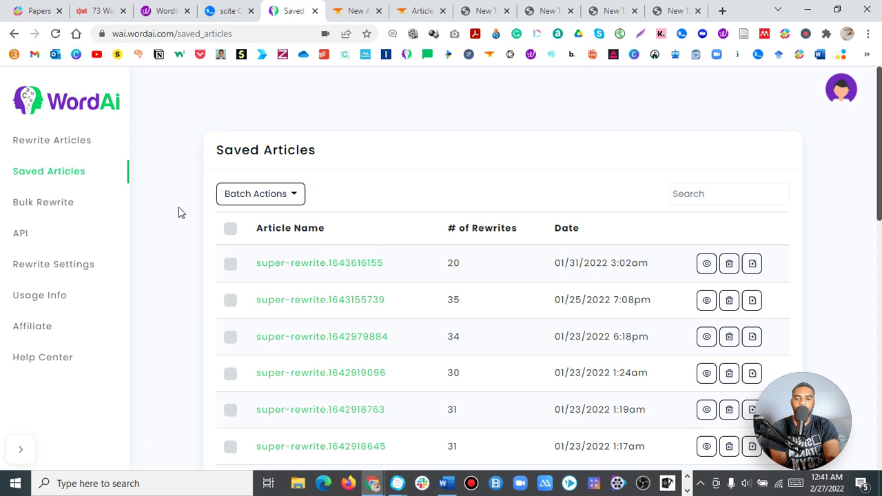
# Step: Open the WordAi home page and look over the section on promoting WordAi with an affiliate link
pyautogui.click(81, 118)
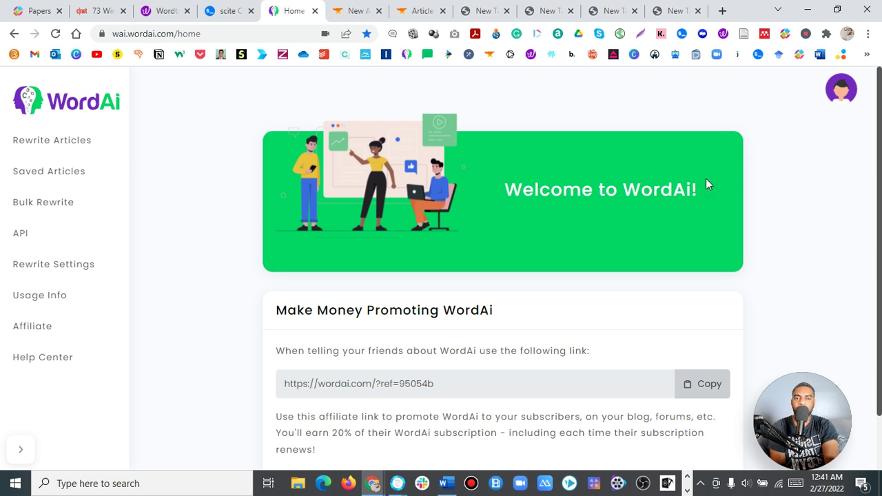
pyautogui.scroll(-1, 879, 206)
pyautogui.scroll(1, 879, 207)
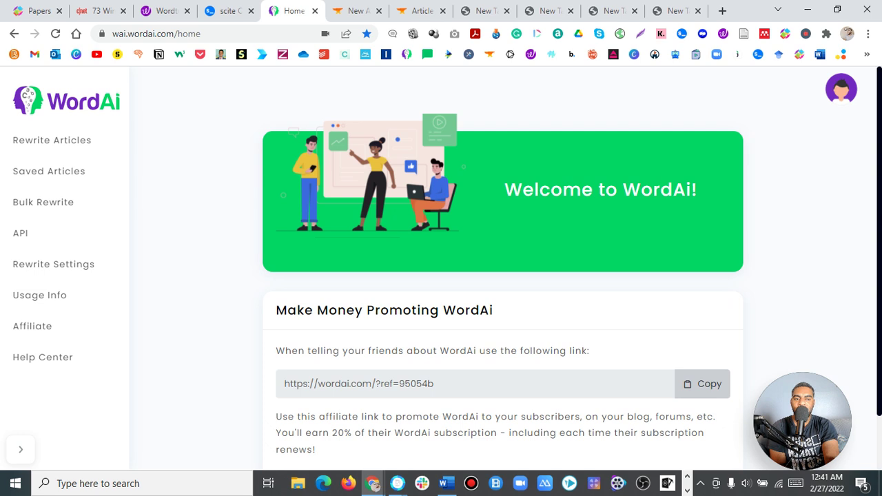